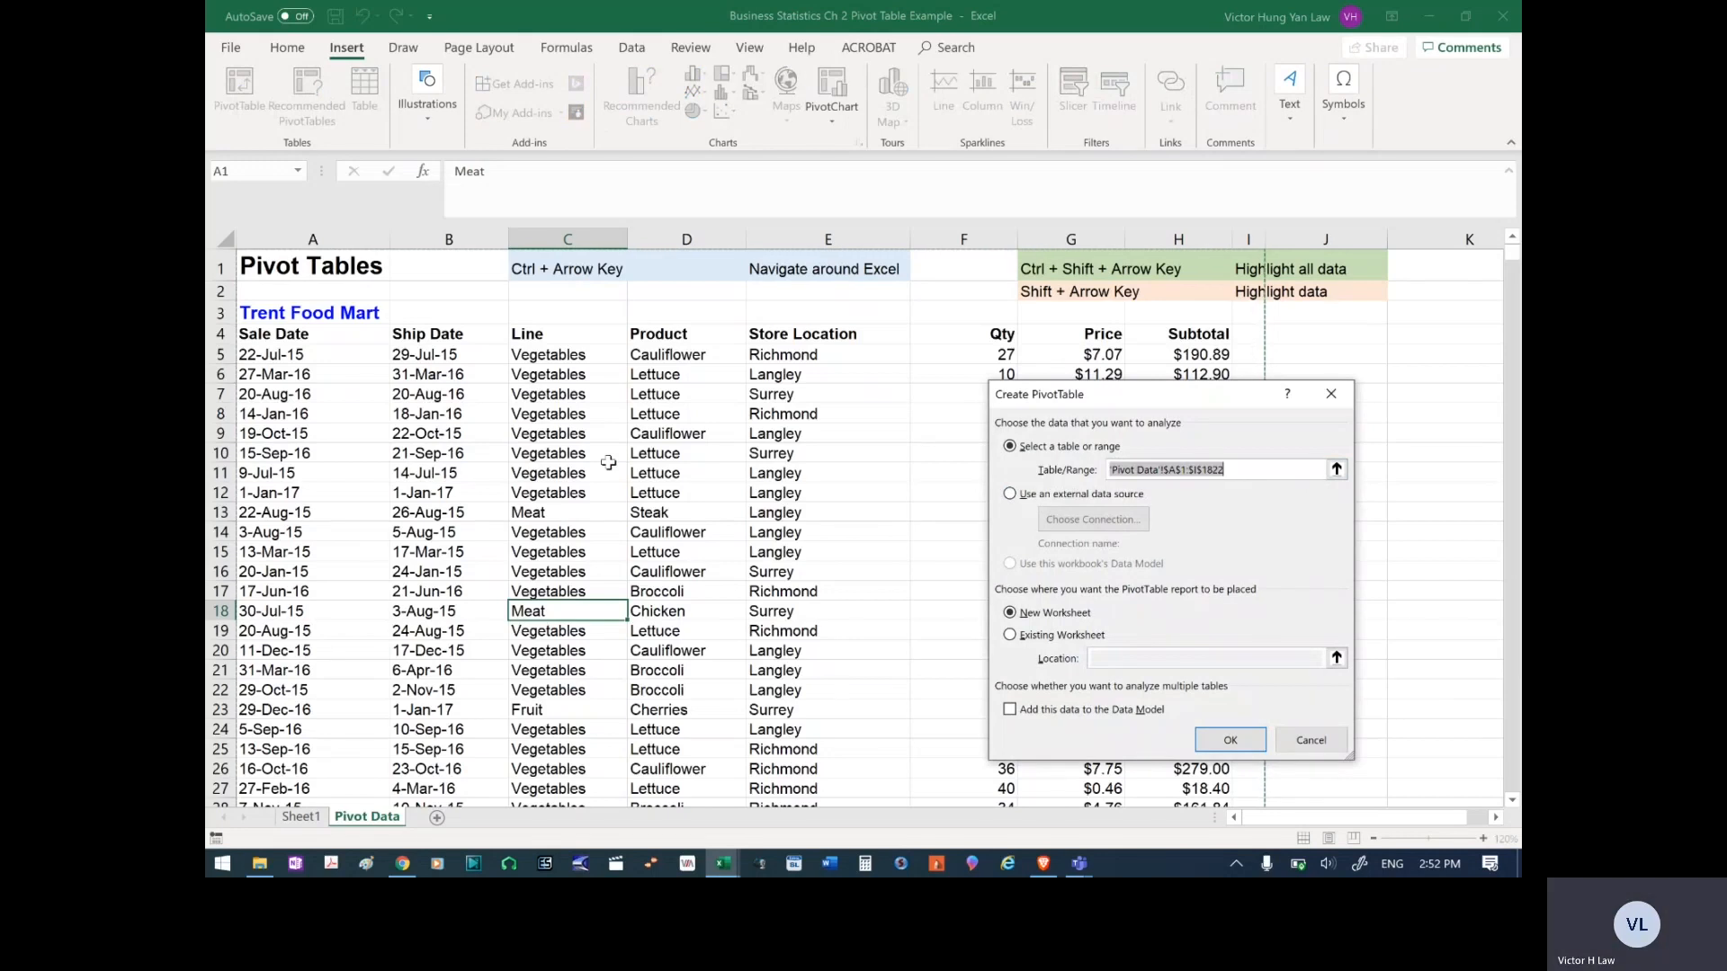
# - Create a PivotTable on a new worksheet from the Pivot Data range A4:H1822
pyautogui.press('BackSpace')
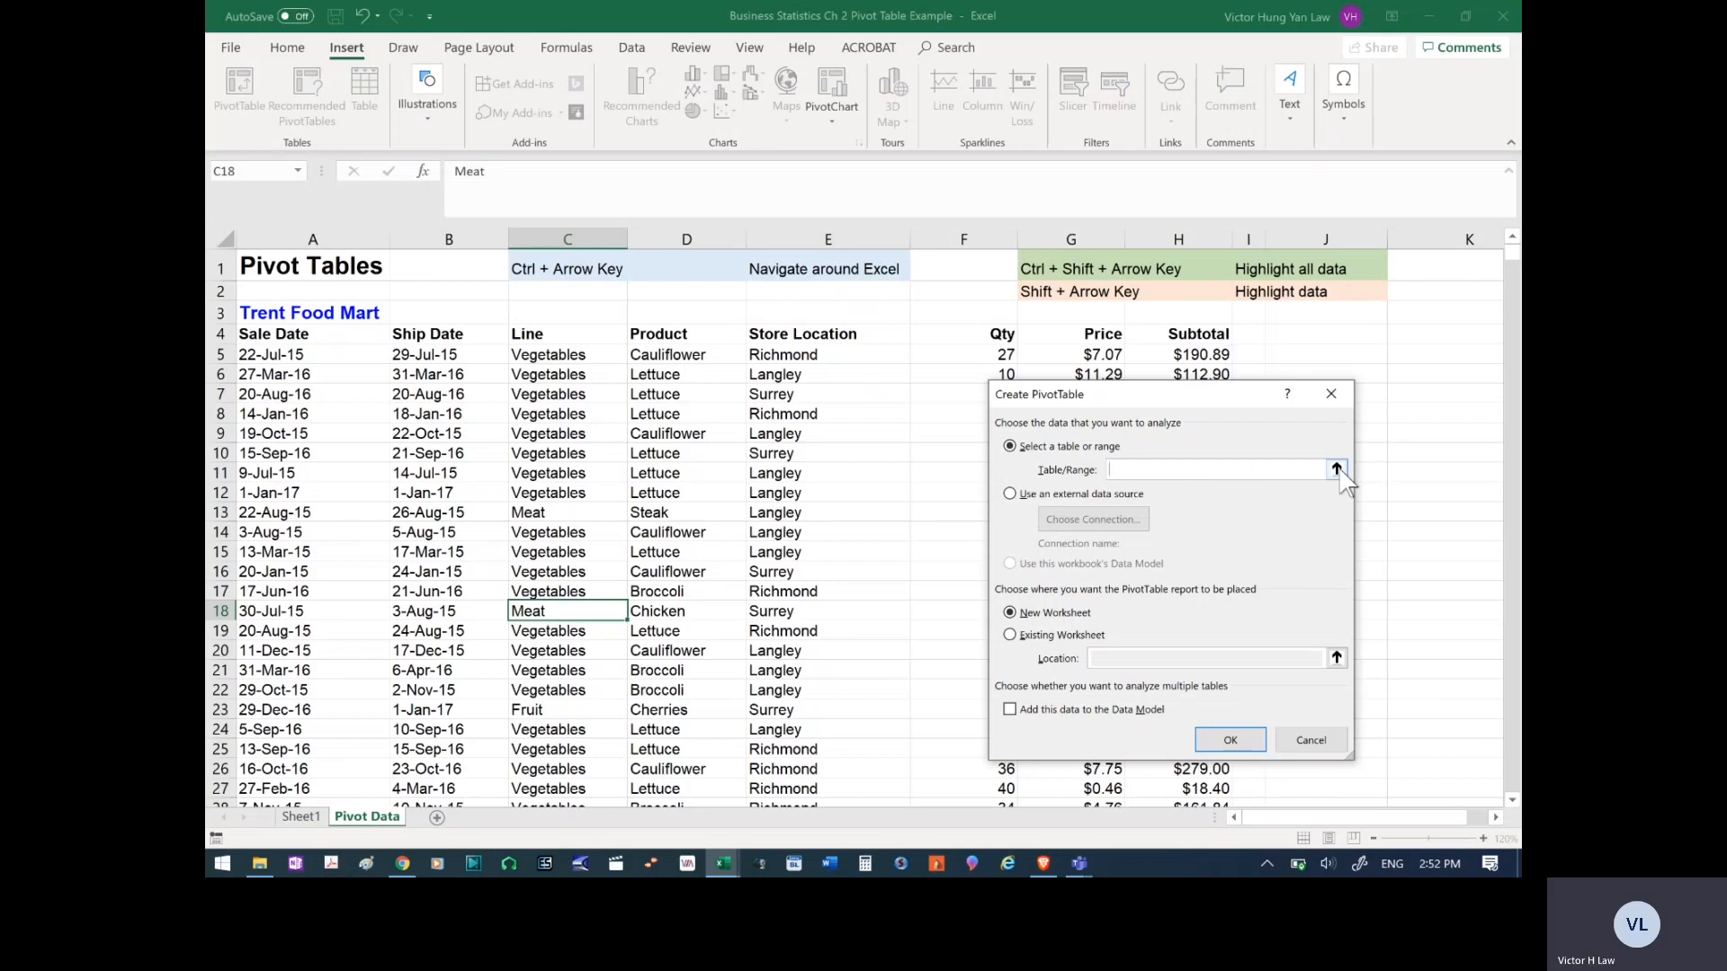
pyautogui.click(1336, 470)
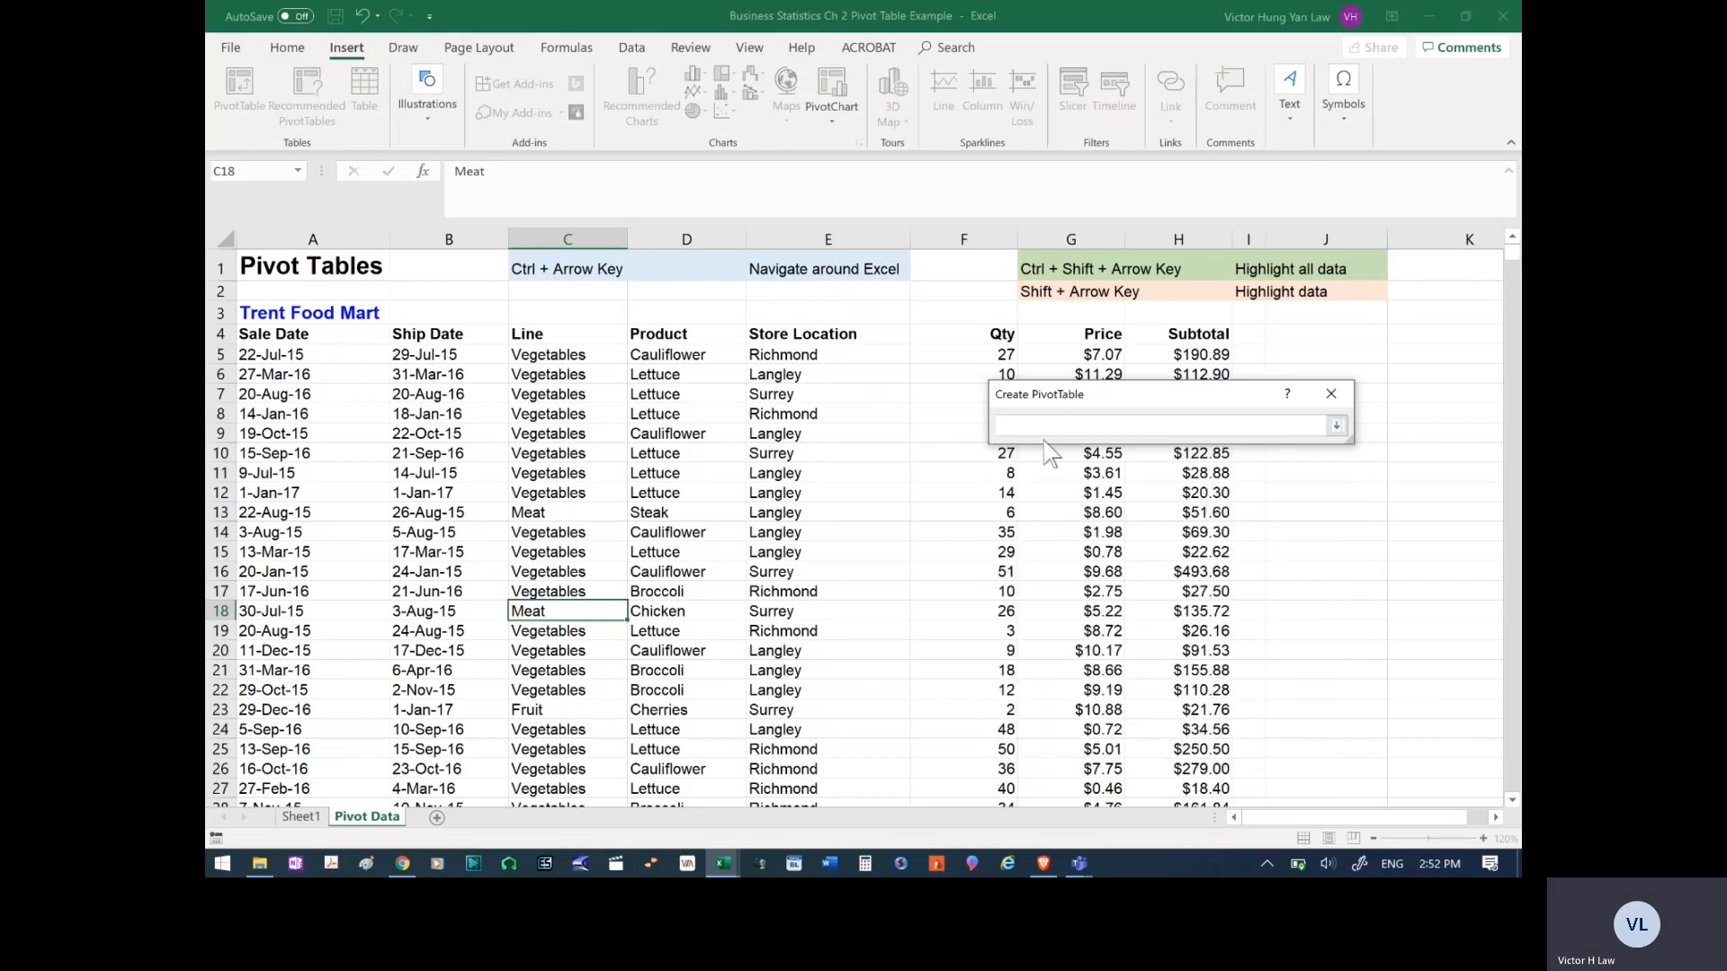
pyautogui.click(253, 337)
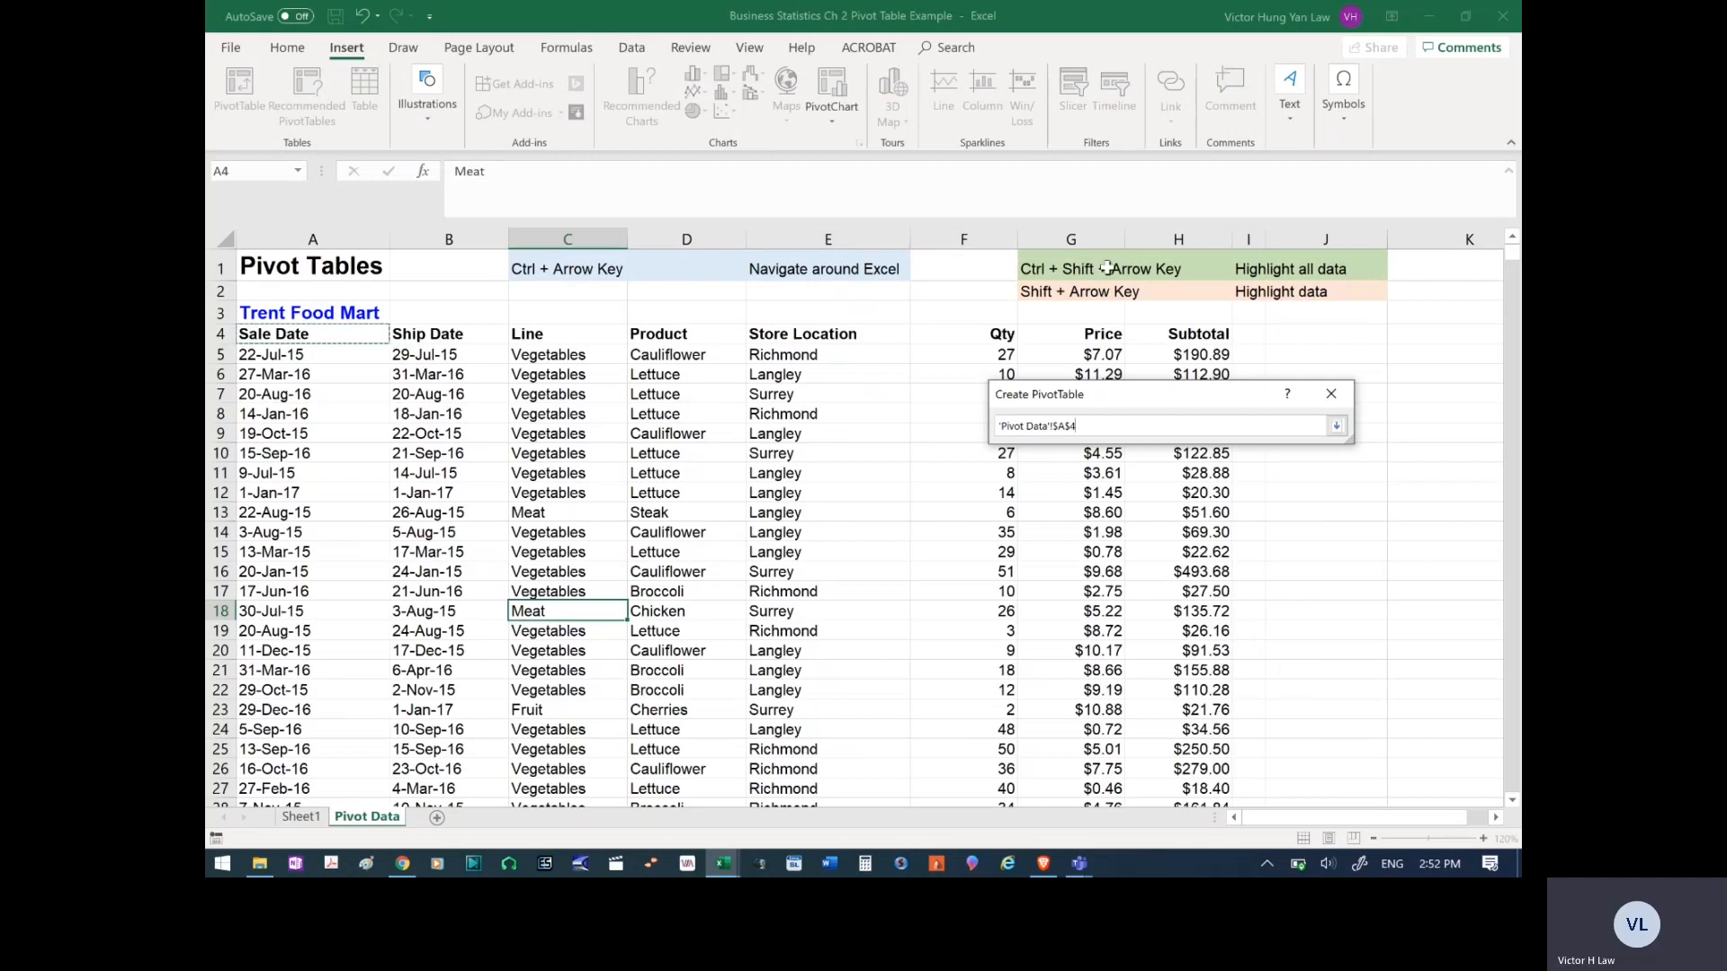
pyautogui.hotkey('ctrl', 'shift', 'Right')
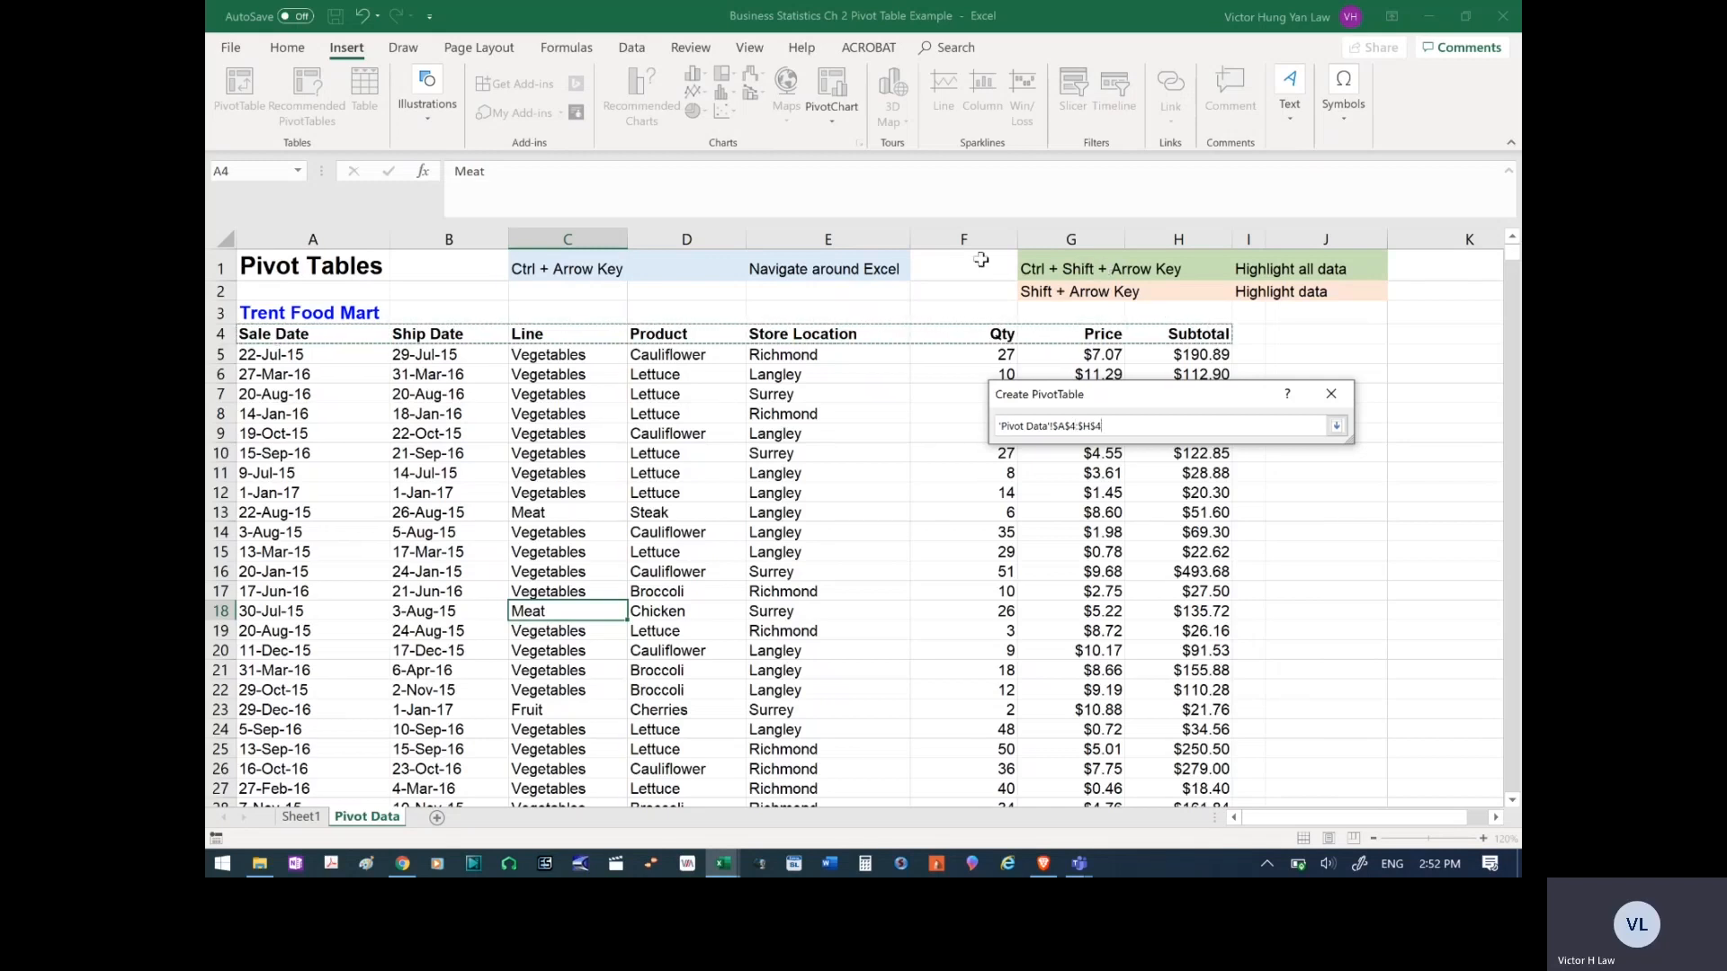
pyautogui.hotkey('ctrl', 'shift', 'Down')
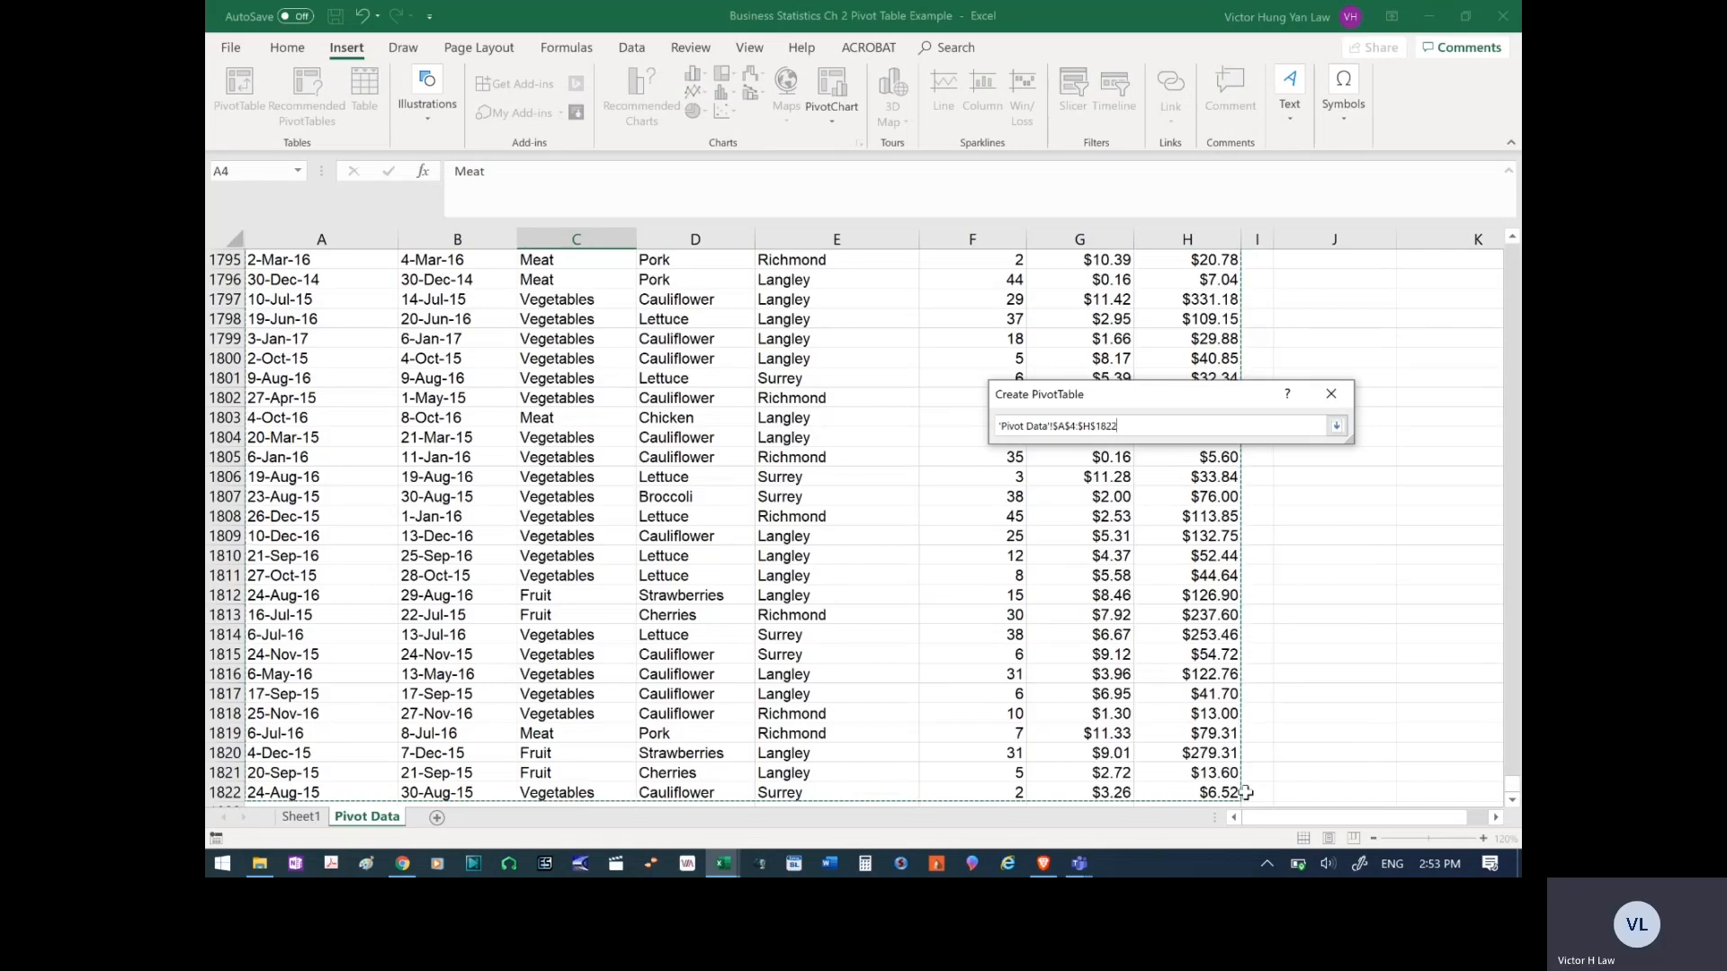
pyautogui.press('Return')
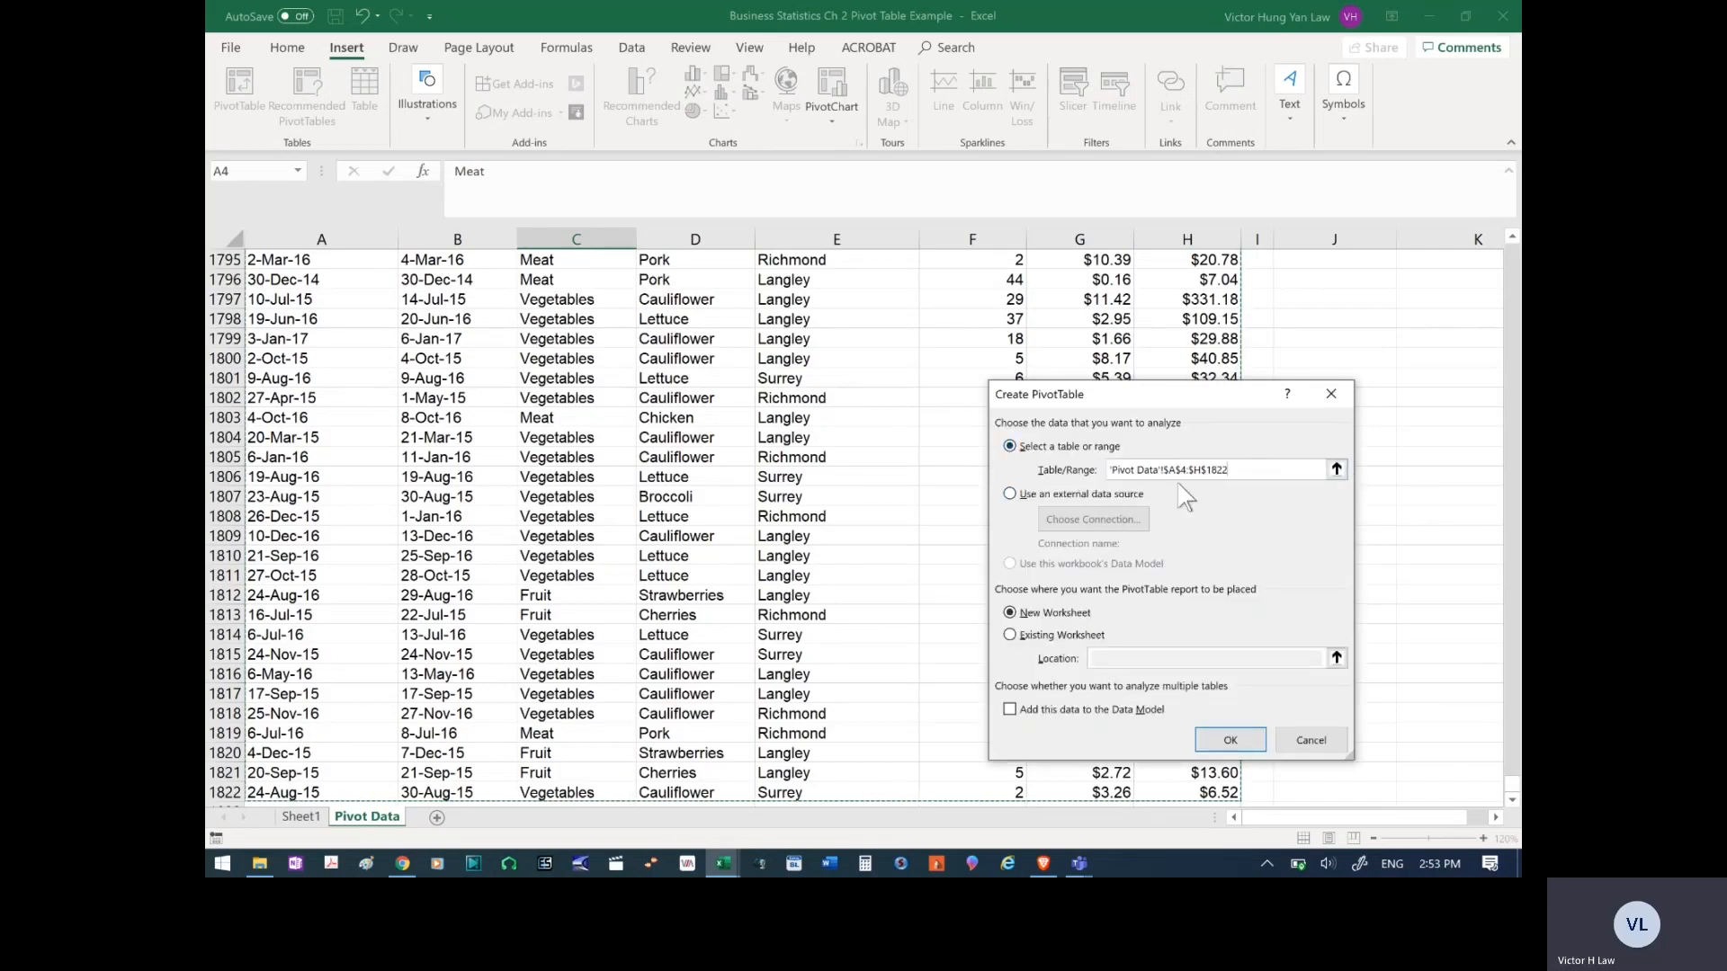
pyautogui.click(1230, 734)
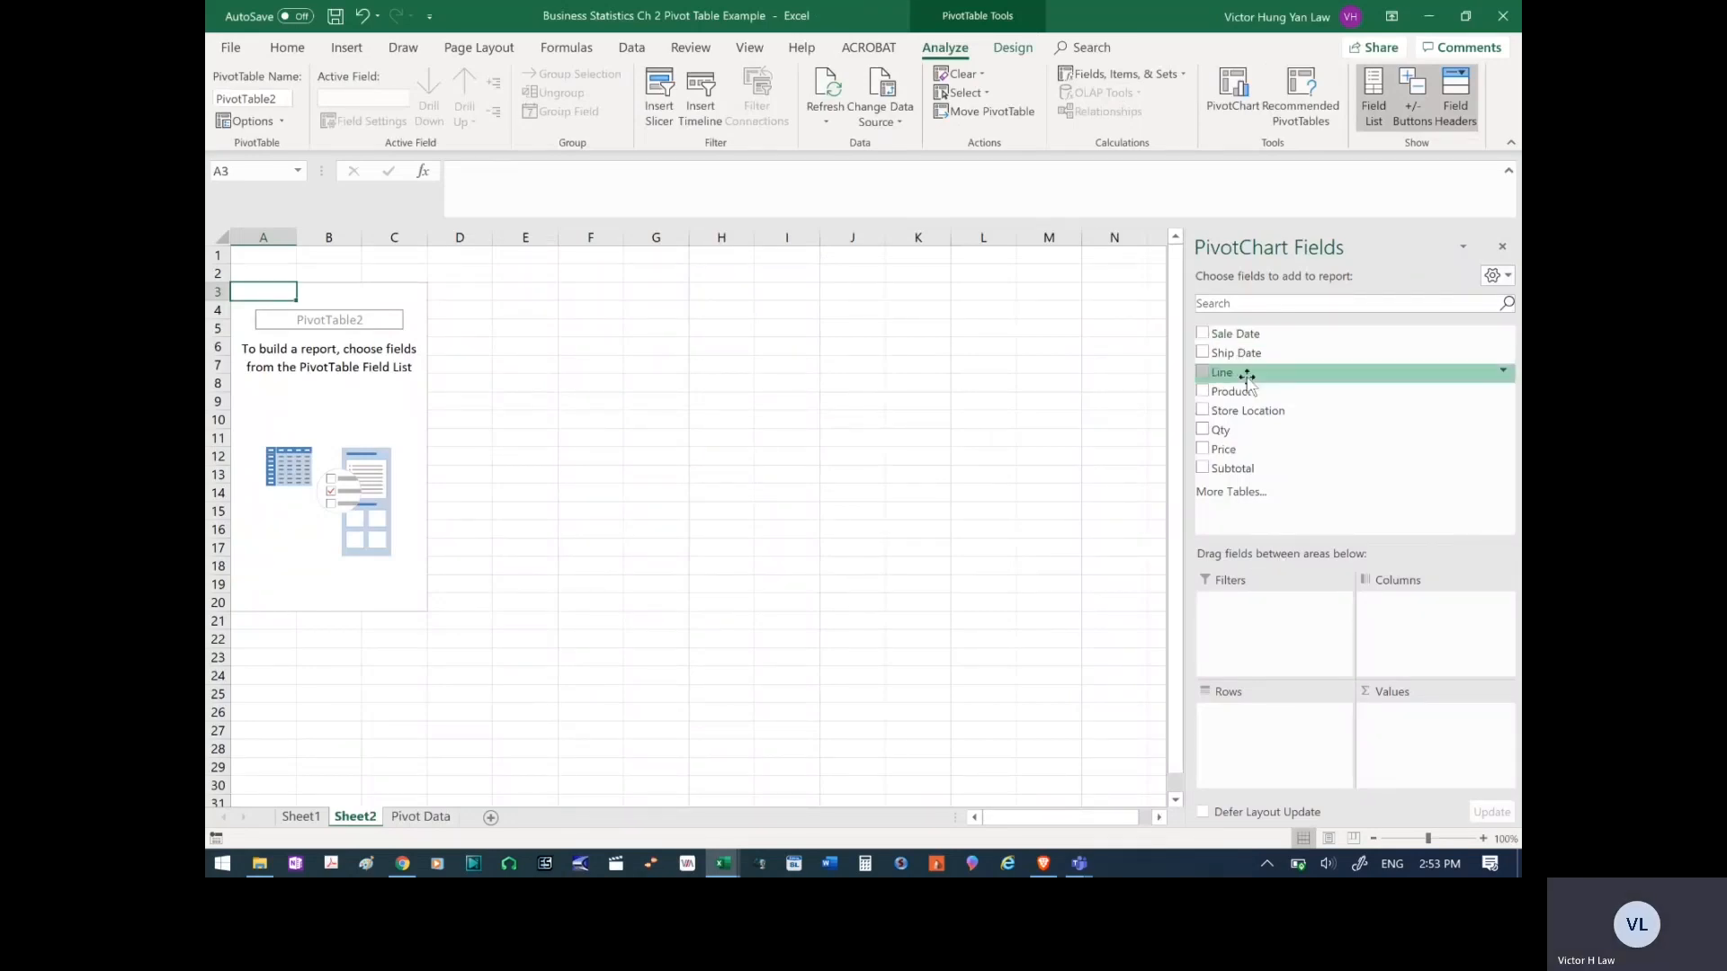
# - Place the Line field in the PivotTable's rows and the Qty field in its columns
pyautogui.moveTo(1247, 377); pyautogui.dragTo(1255, 760)
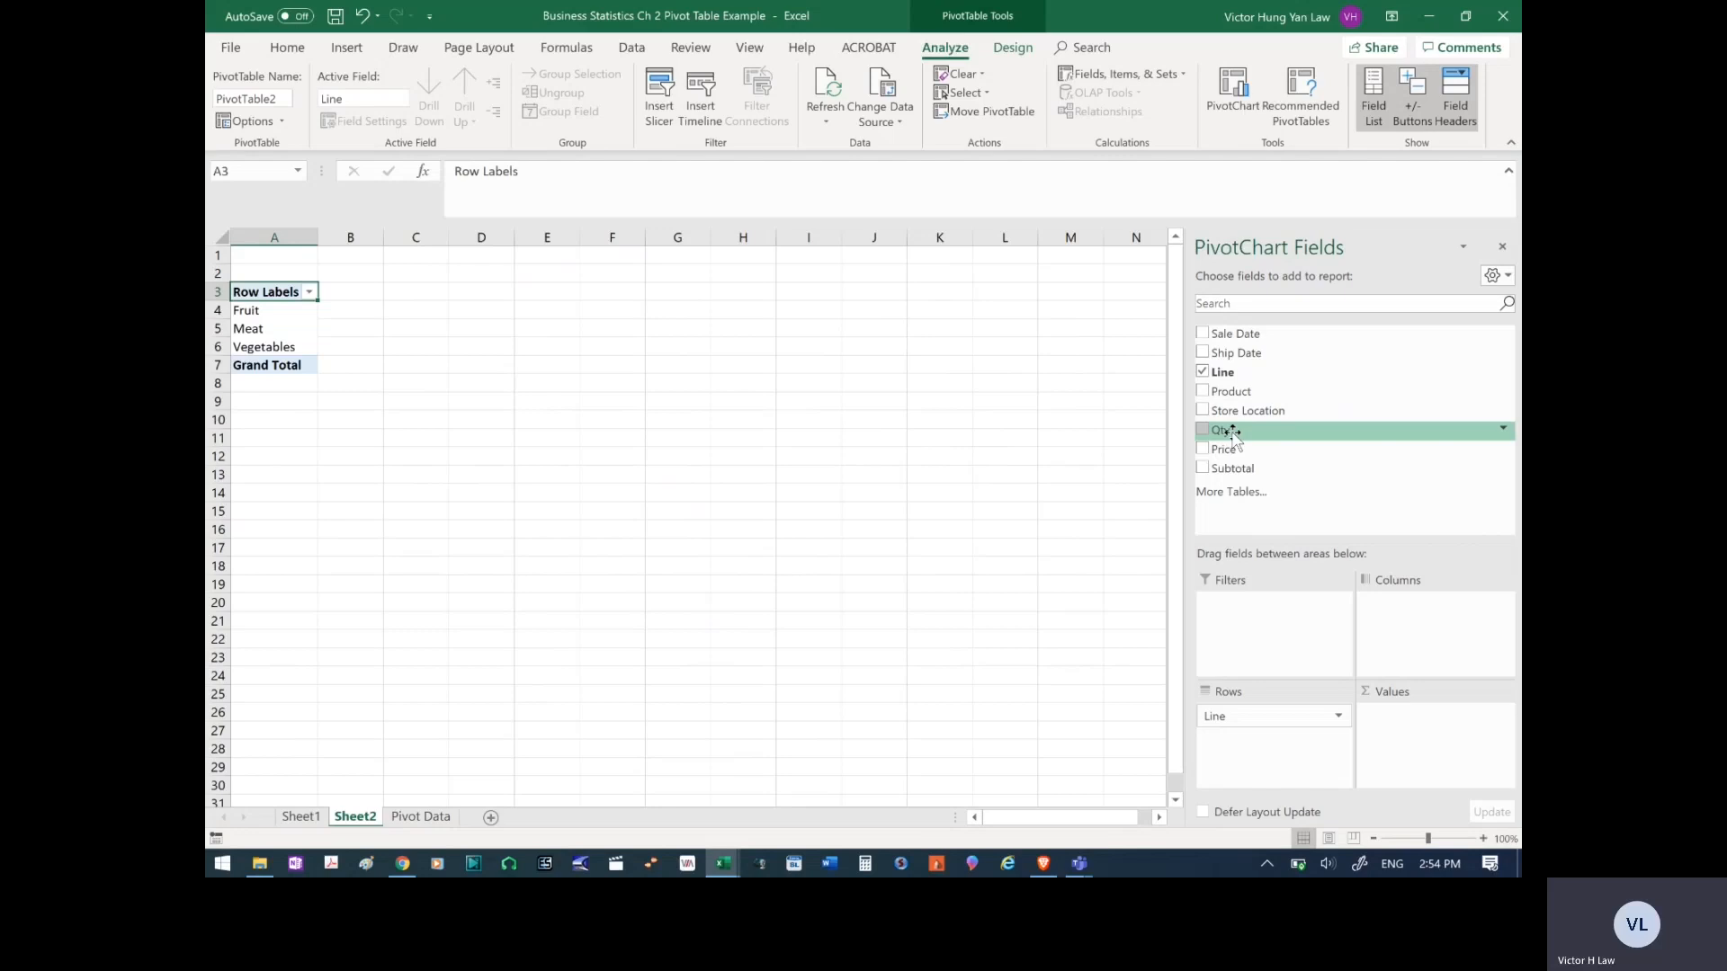
pyautogui.moveTo(1232, 433); pyautogui.dragTo(1409, 627)
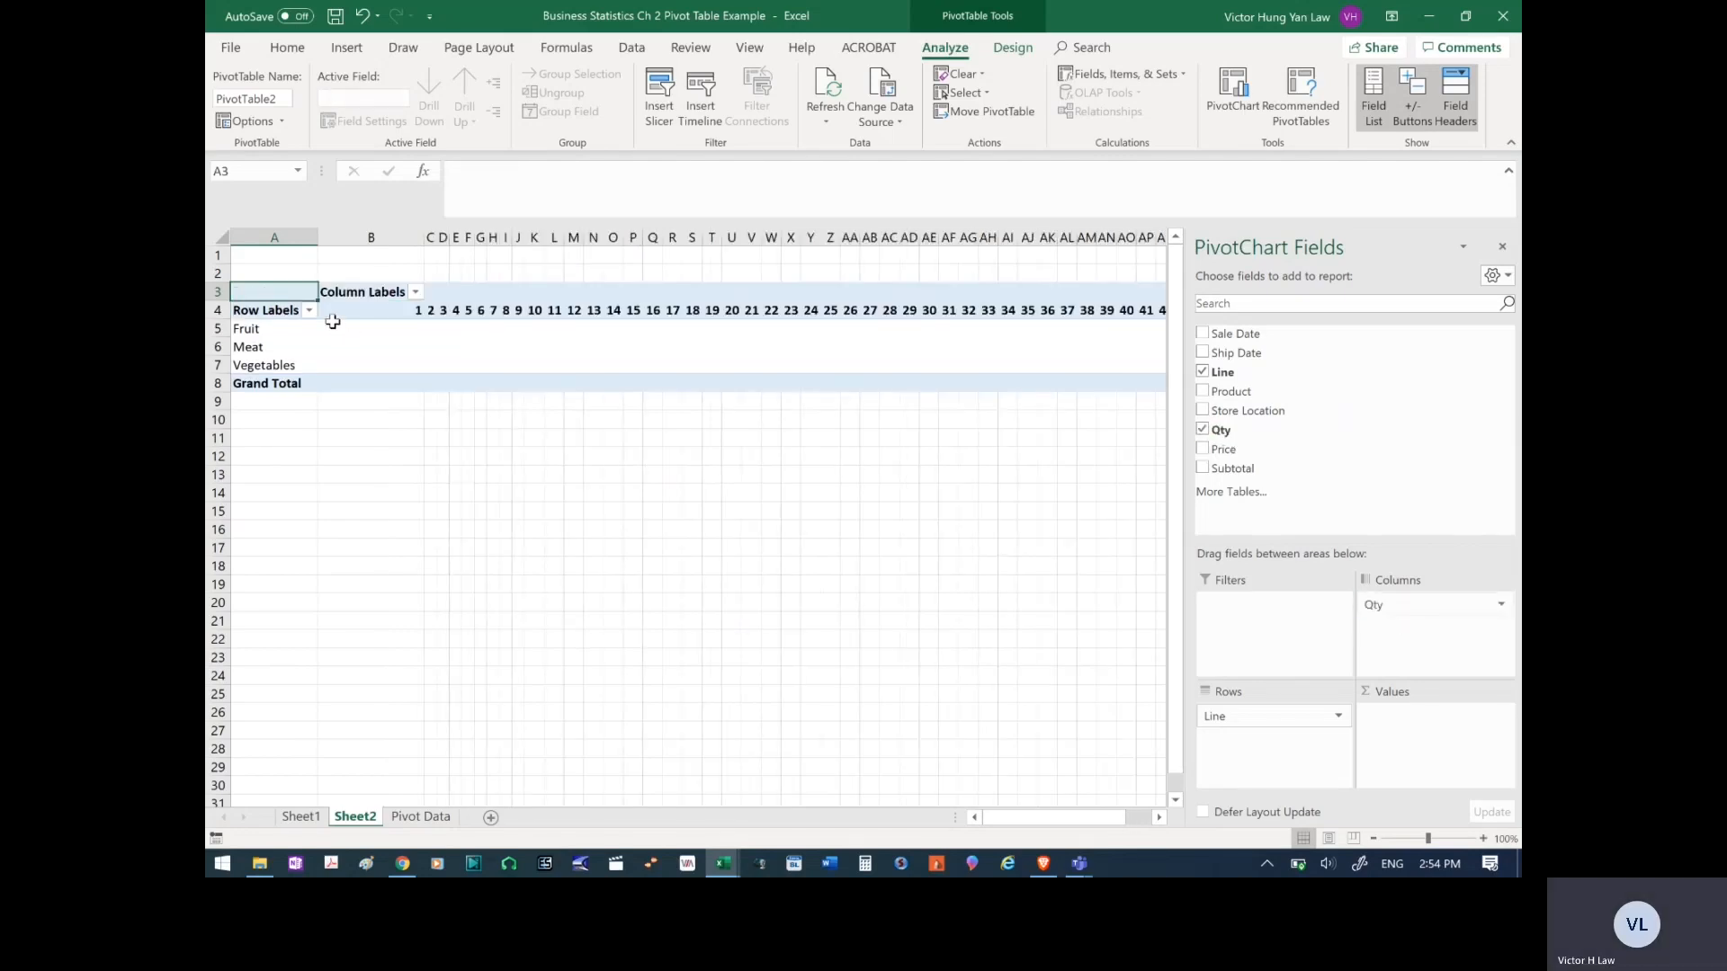
pyautogui.click(927, 476)
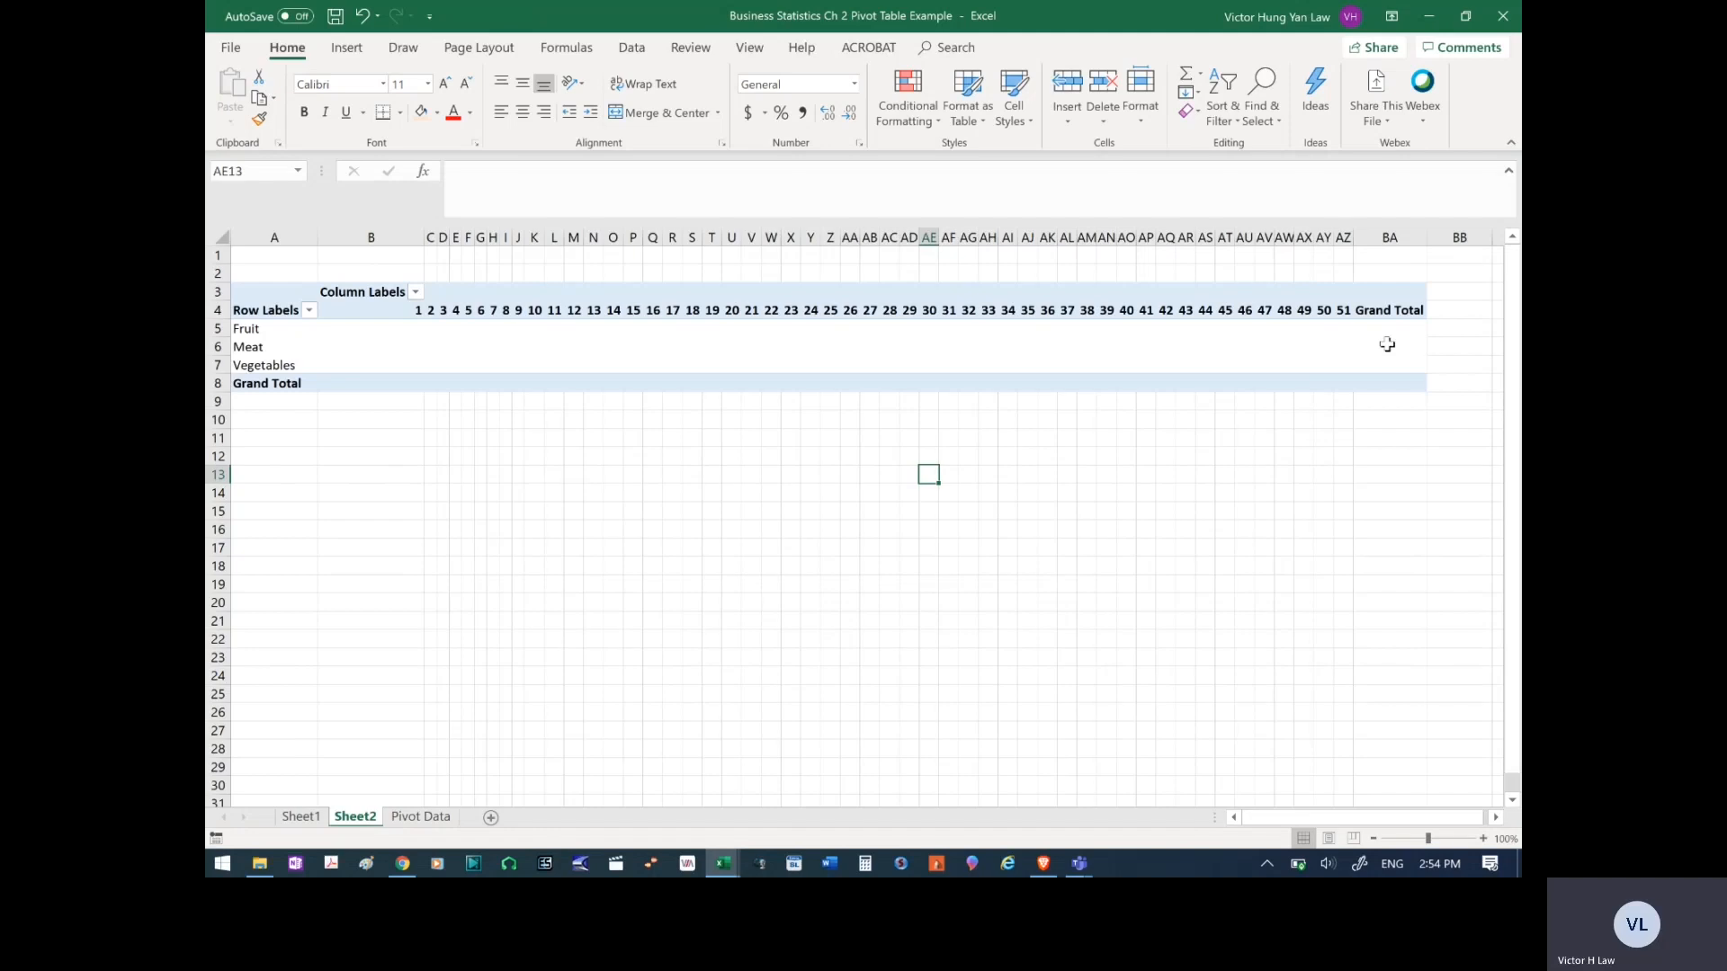
# - Group the Qty column labels from 1 to 51 in intervals of 10
pyautogui.click(501, 310)
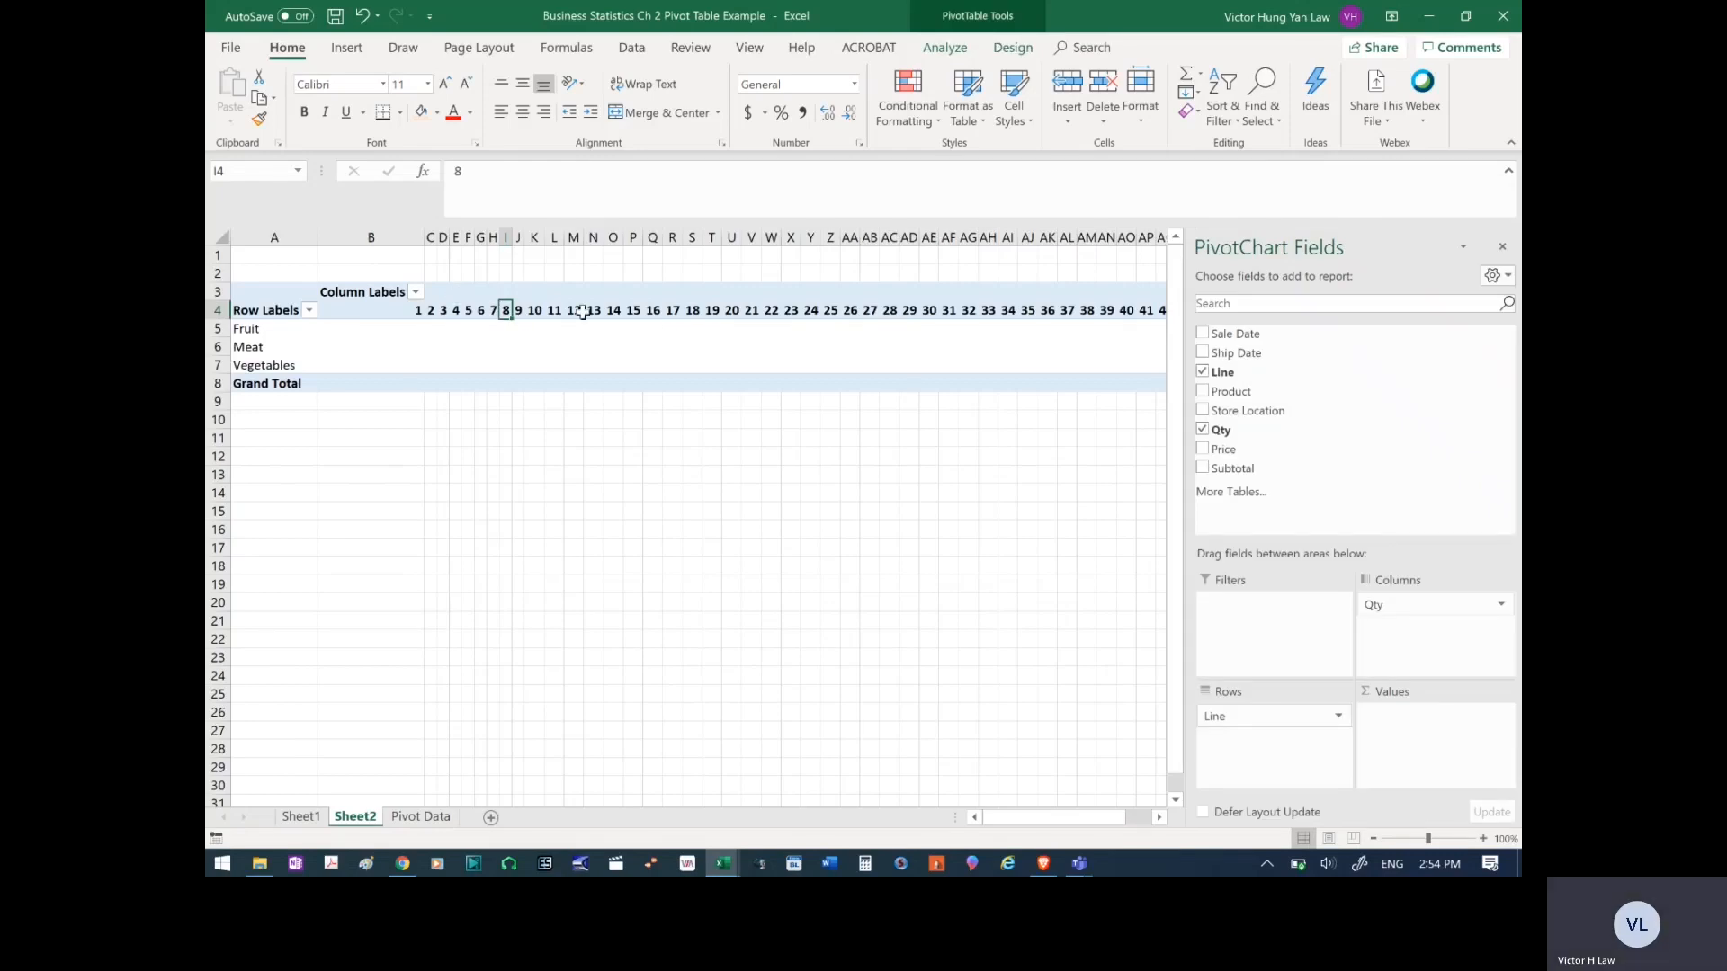
pyautogui.rightClick(505, 309)
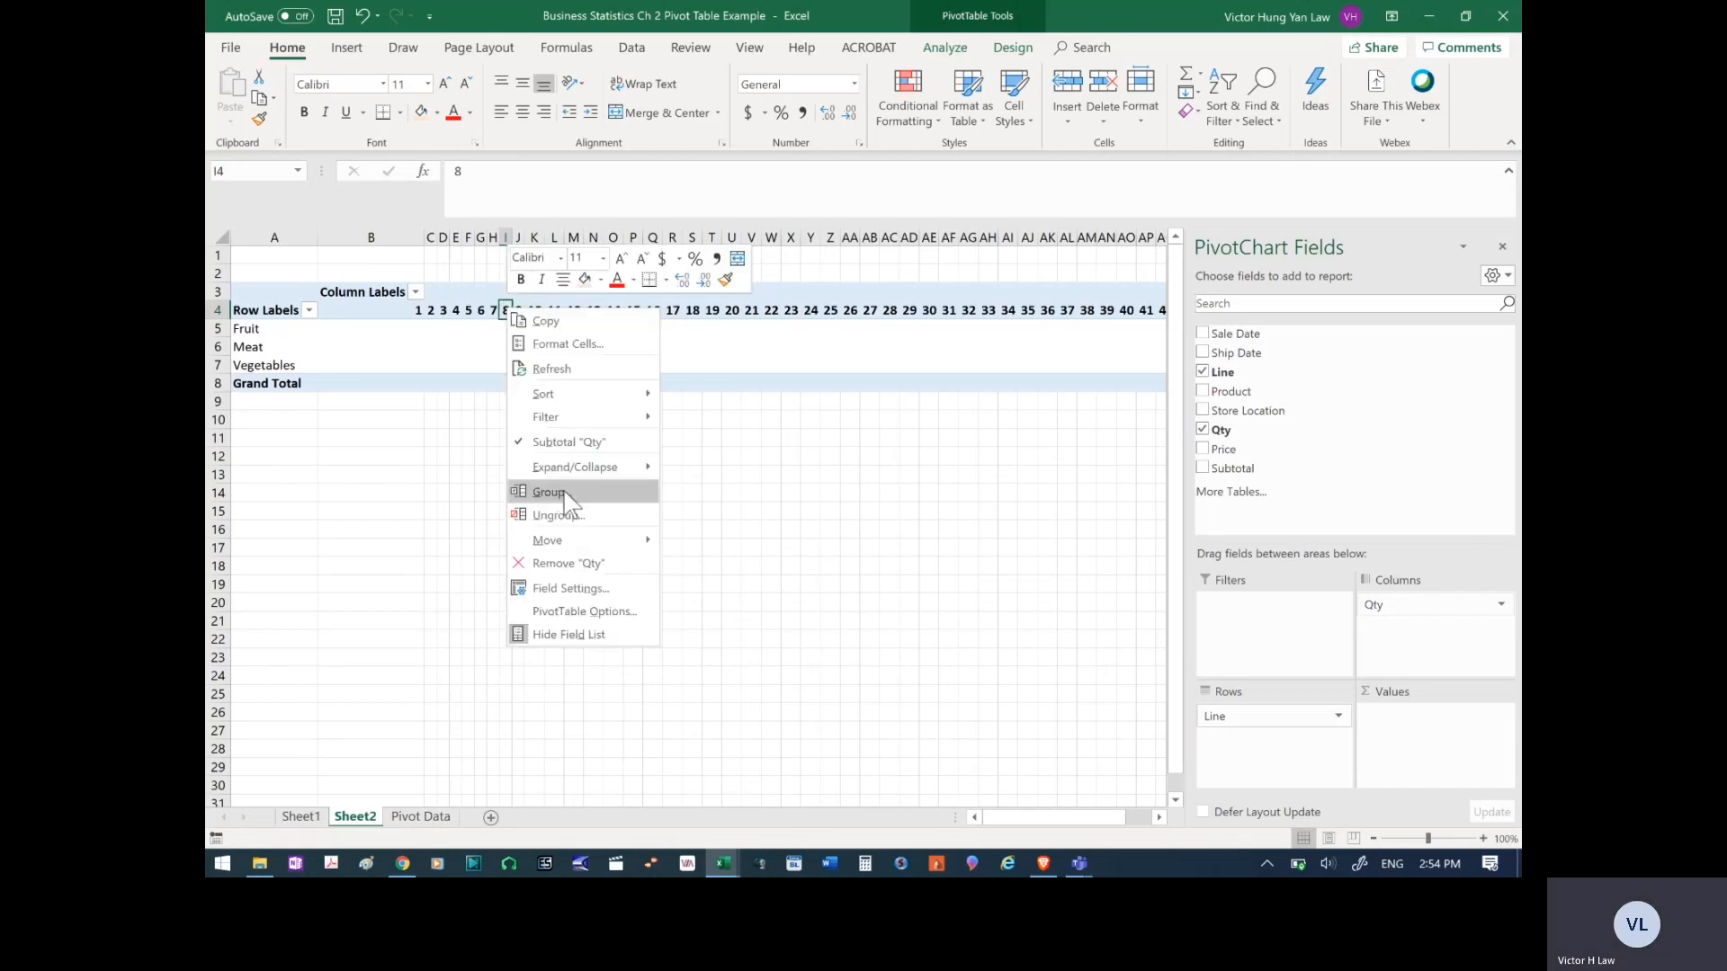
pyautogui.click(549, 492)
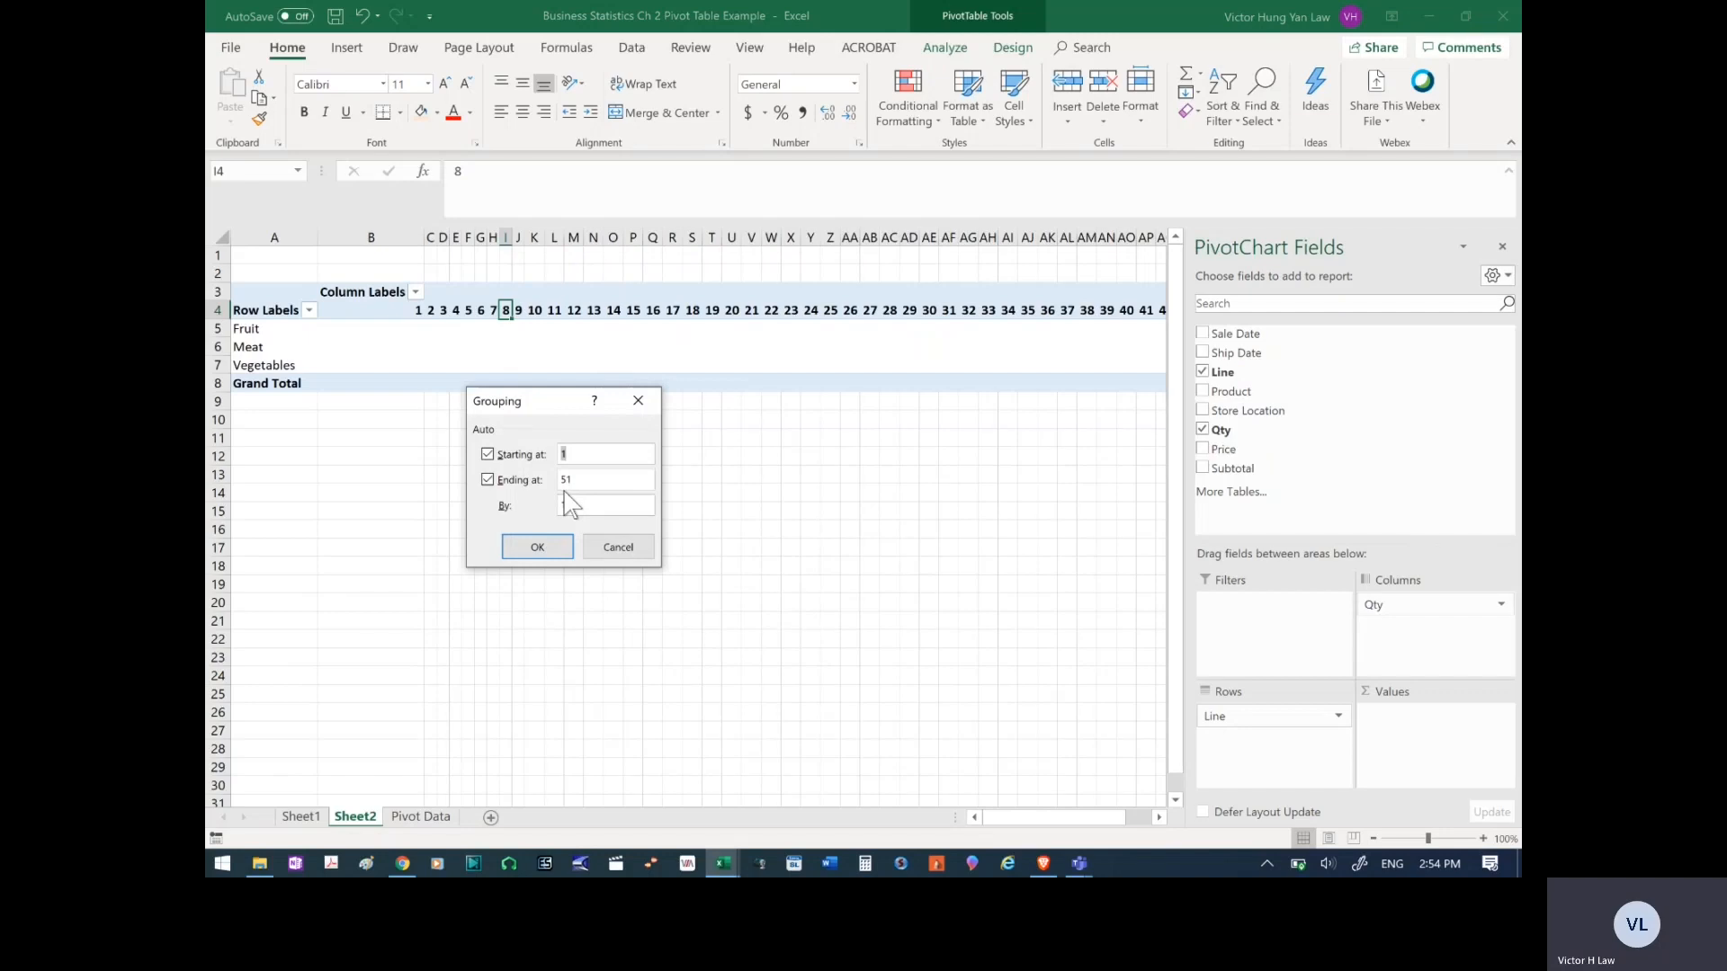
pyautogui.write('10')
pyautogui.click(538, 548)
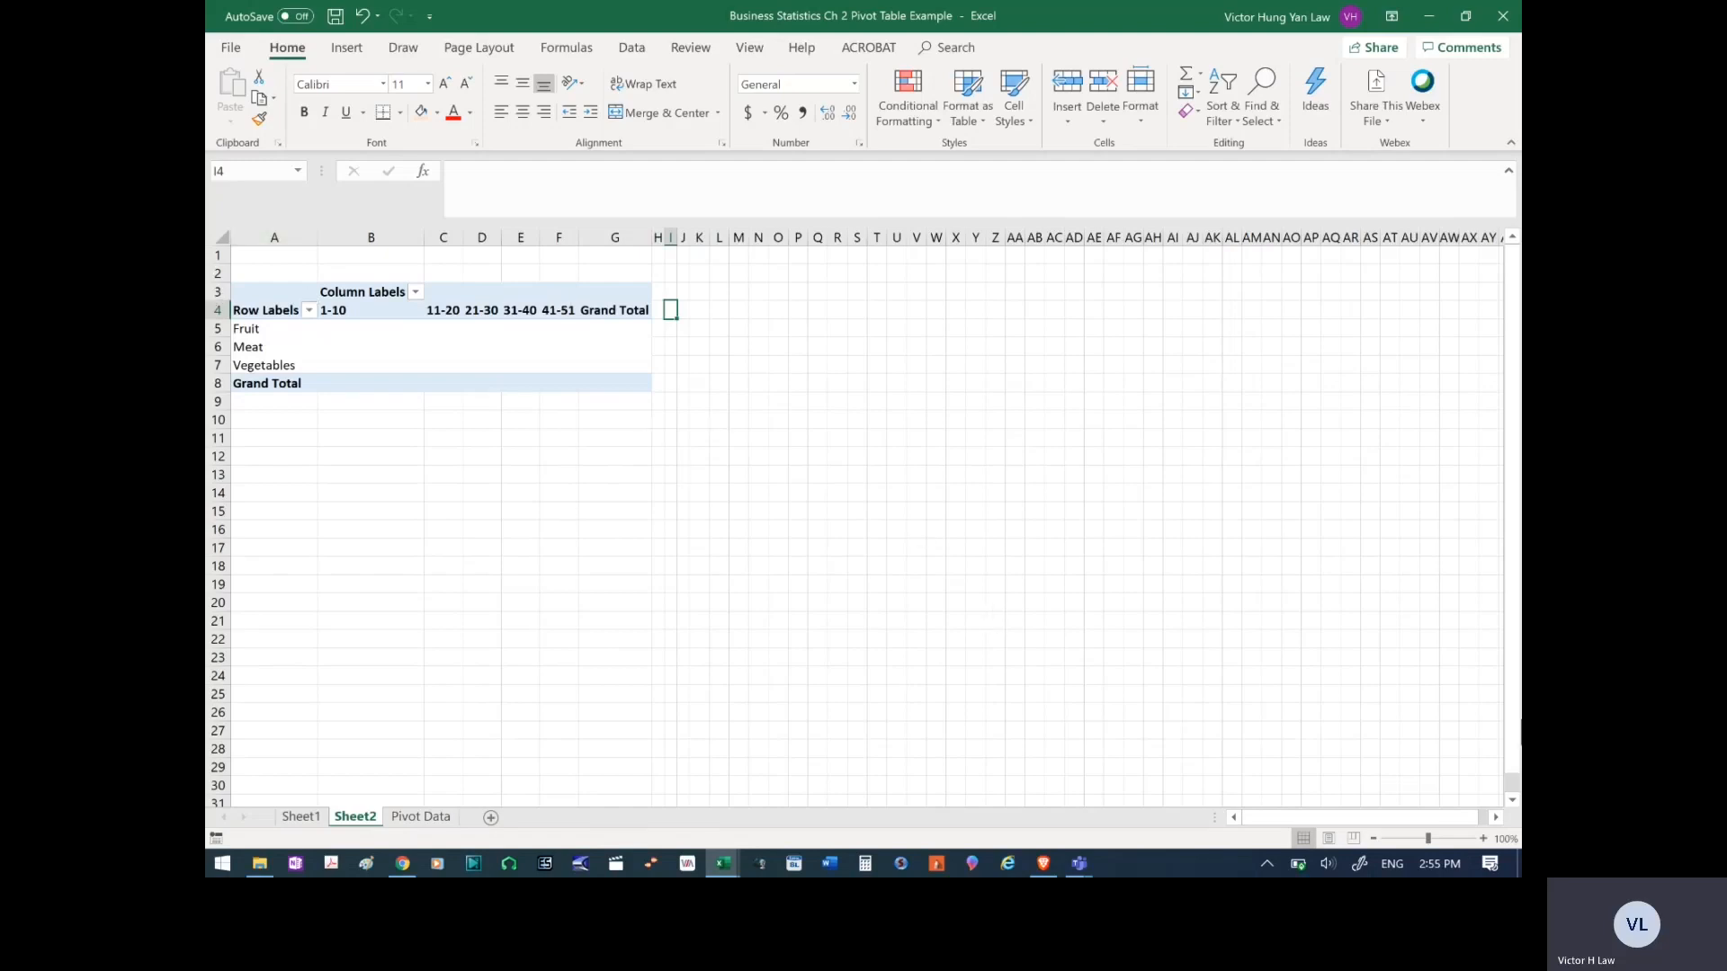
# - Enlarge the sheet view and review the grouping settings of the Qty column labels without changing them
pyautogui.scroll(5, 775, 438)
pyautogui.click(776, 436)
pyautogui.click(552, 349)
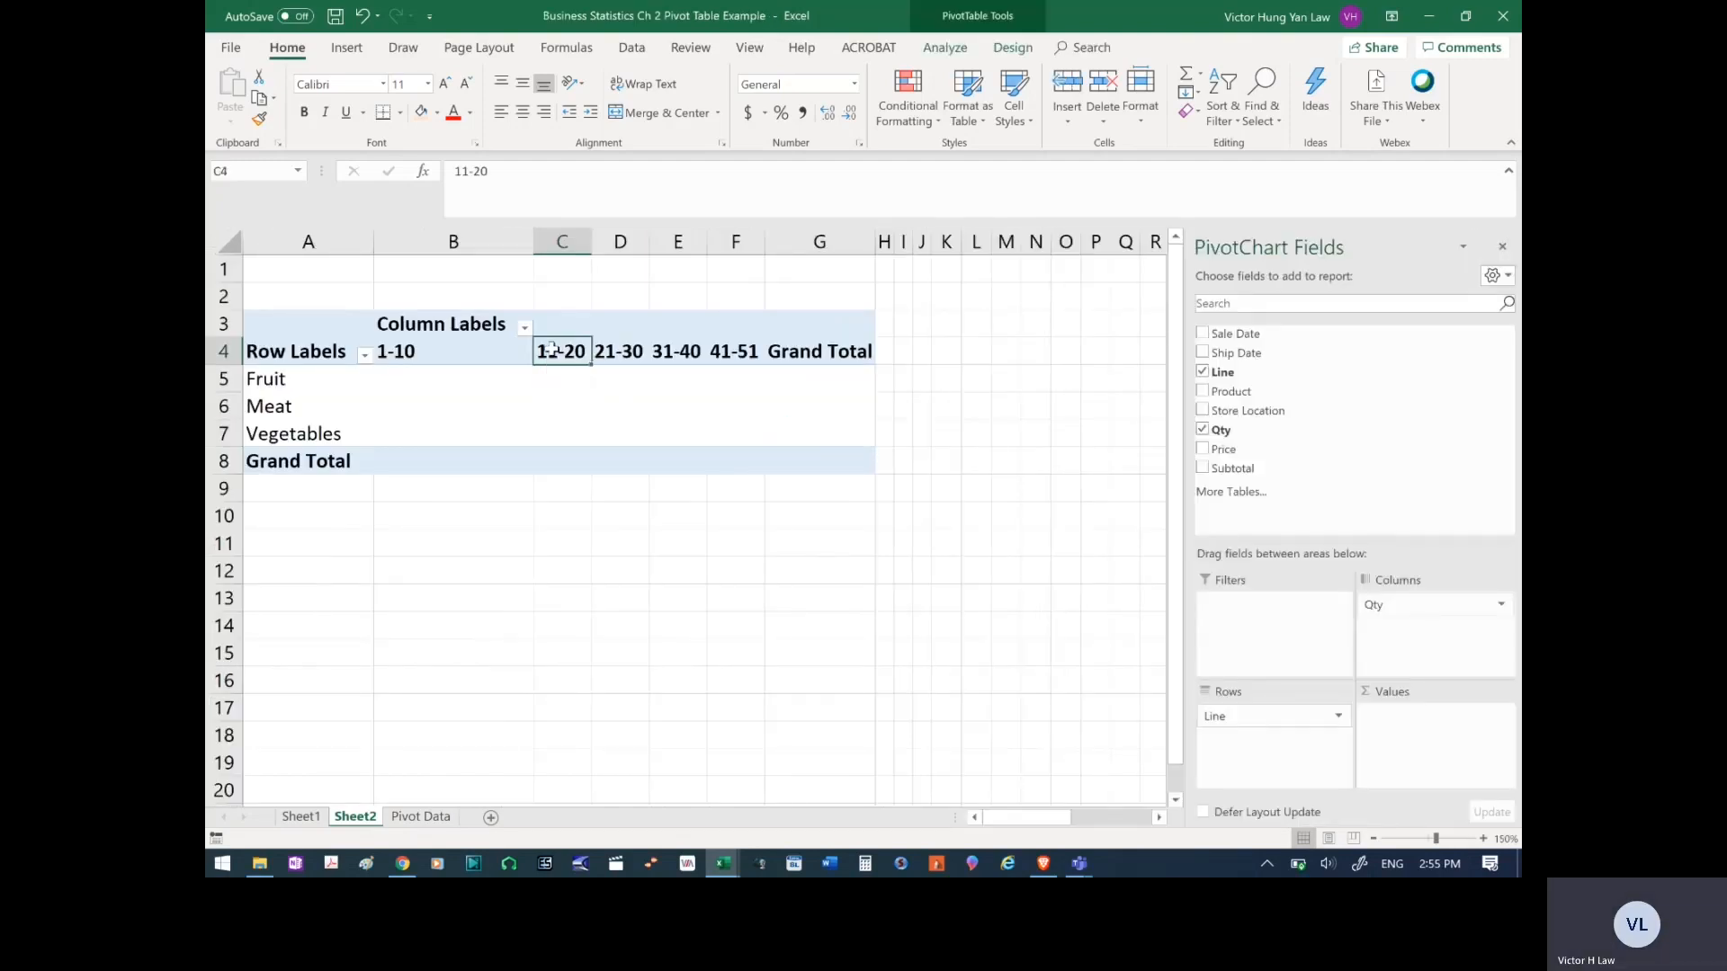
pyautogui.rightClick(552, 350)
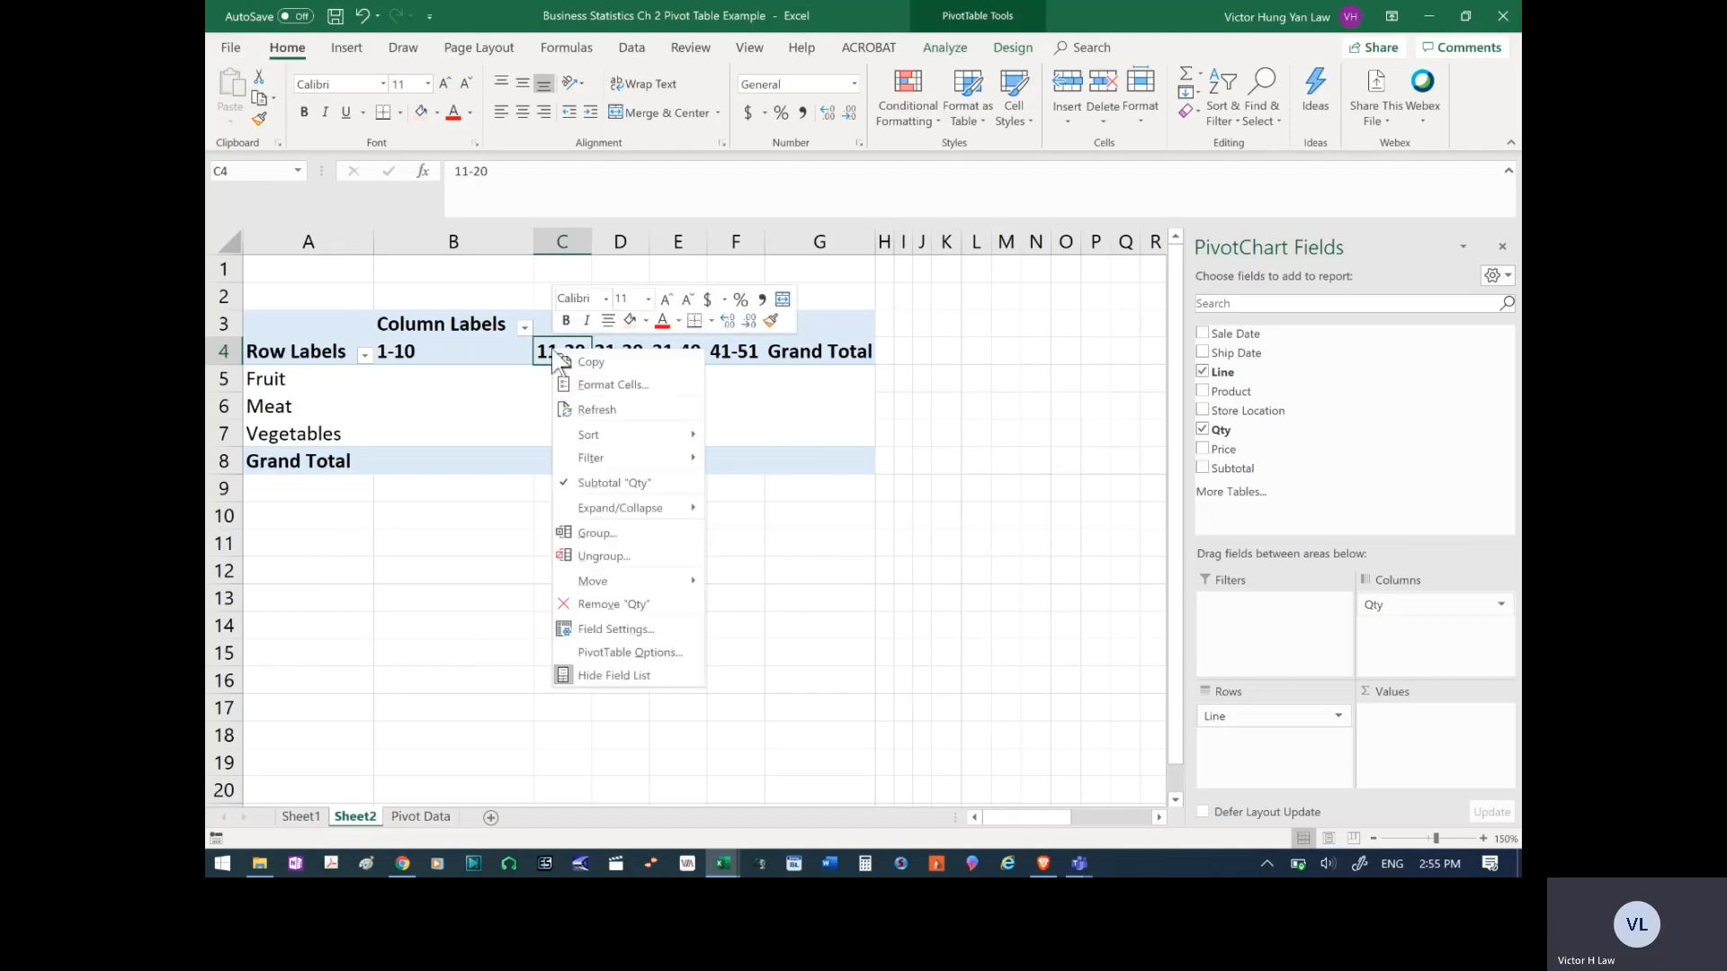
pyautogui.click(640, 536)
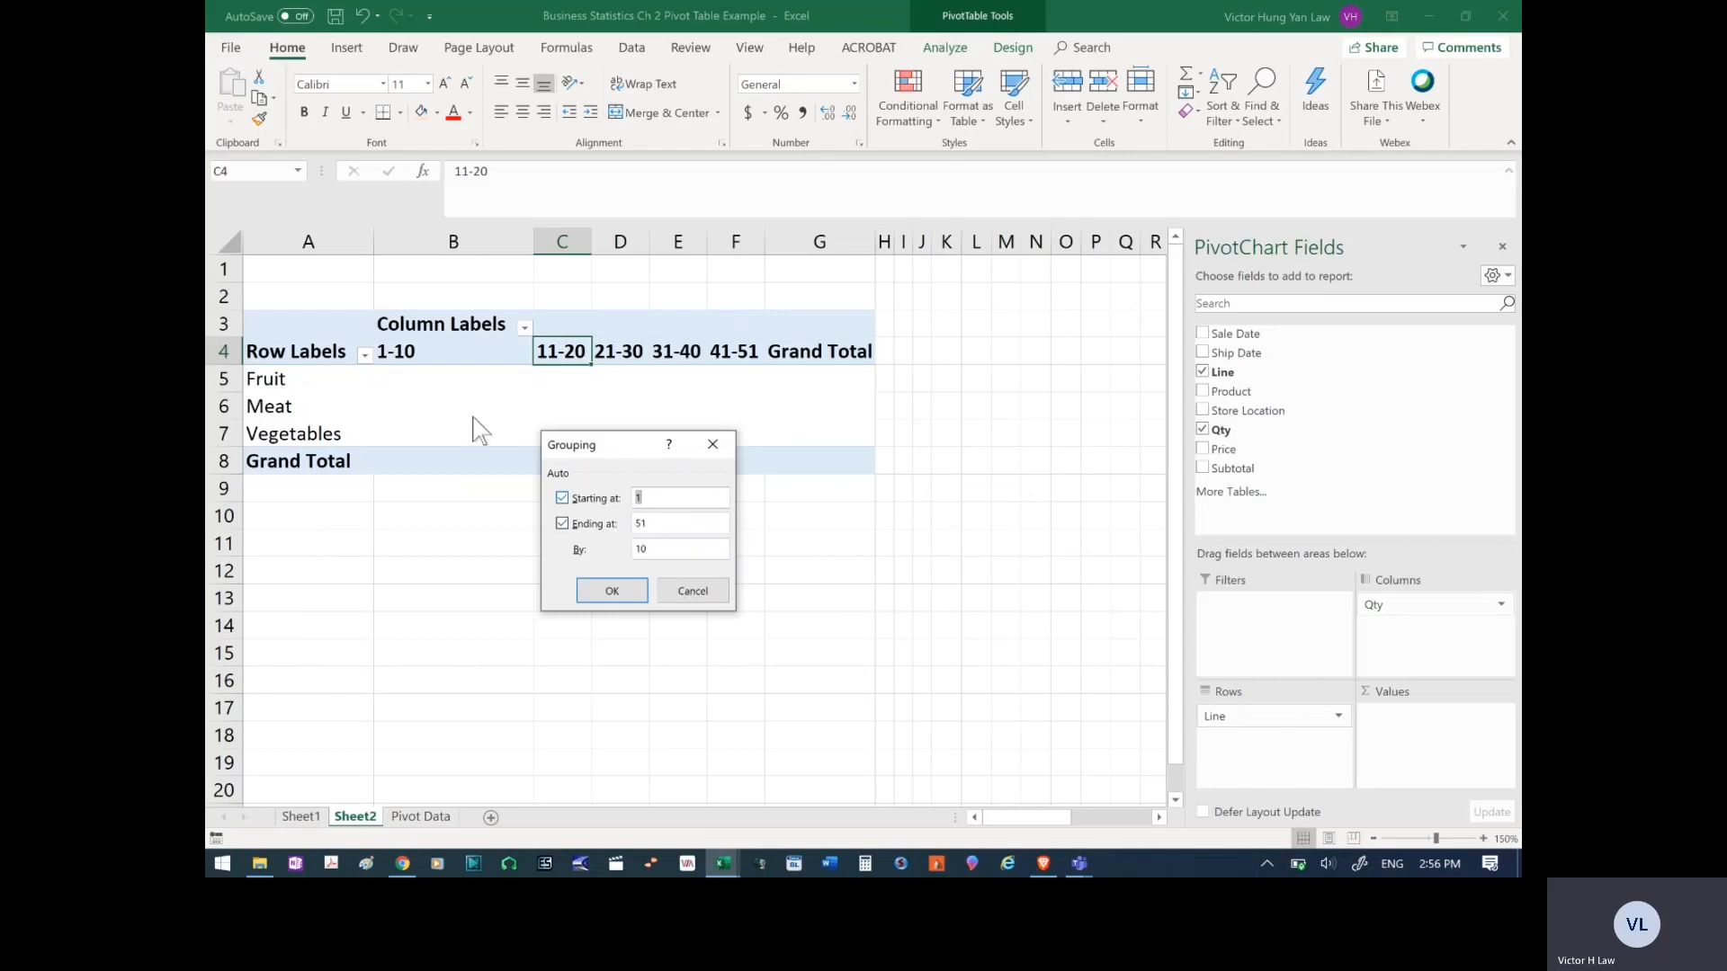
pyautogui.click(694, 592)
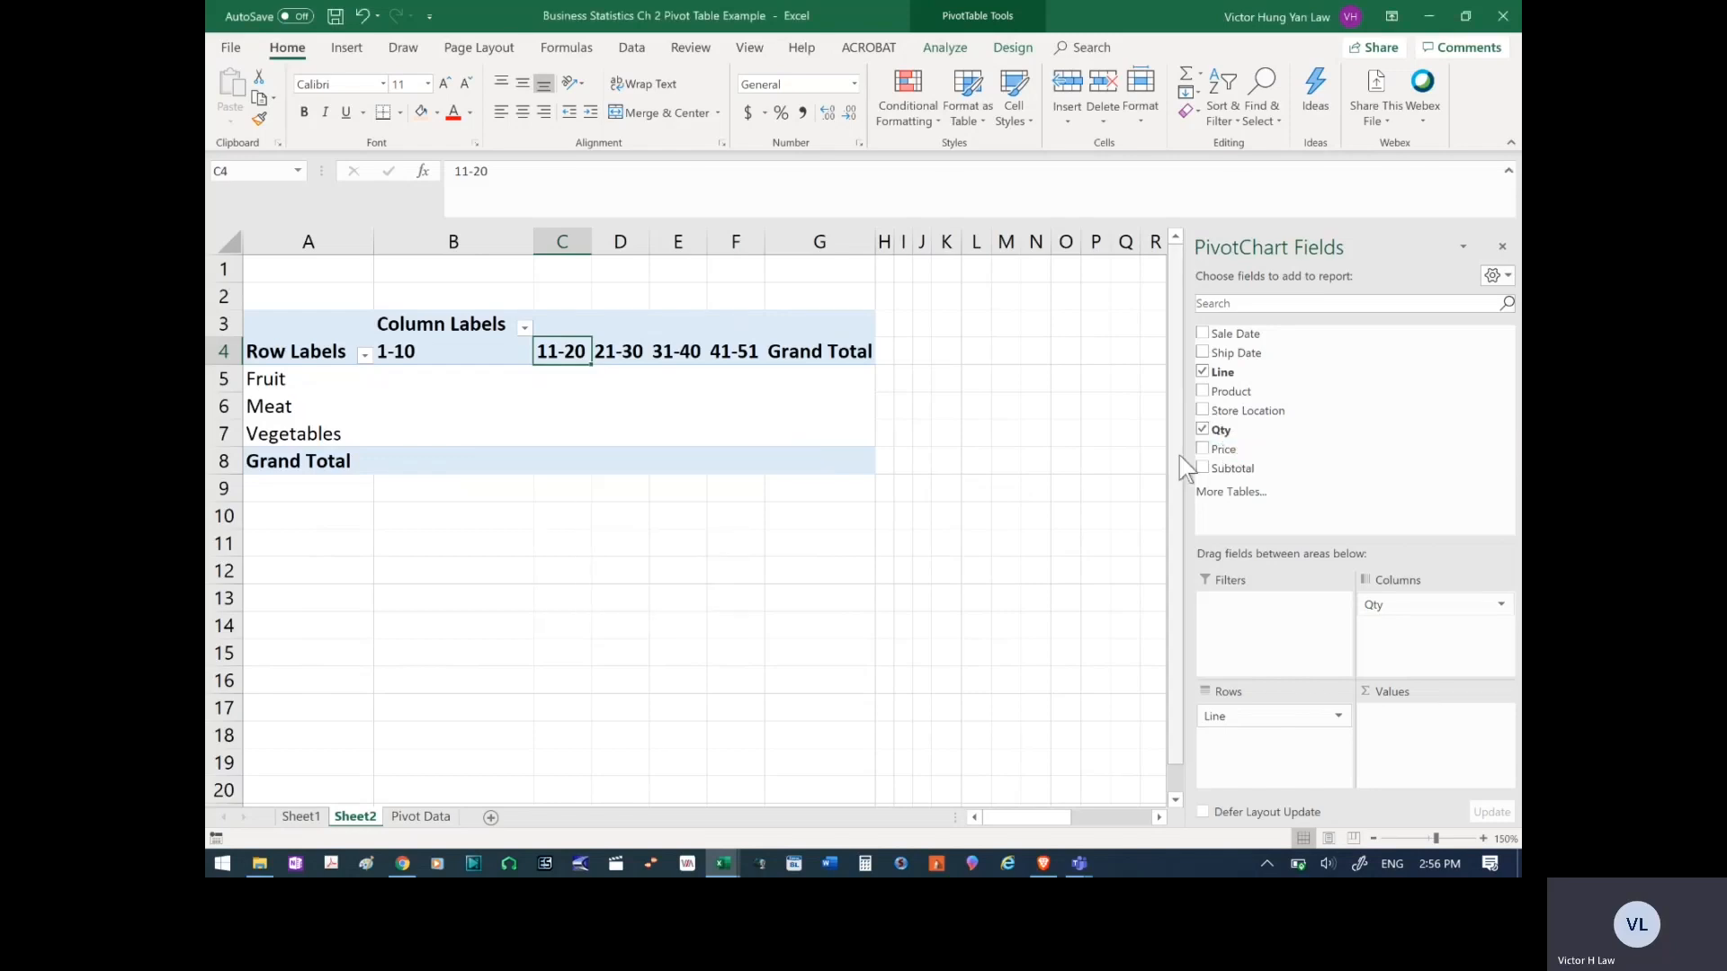
# - Add the Price field to the PivotTable's values and summarize it by Average
pyautogui.moveTo(1257, 449); pyautogui.dragTo(1392, 765)
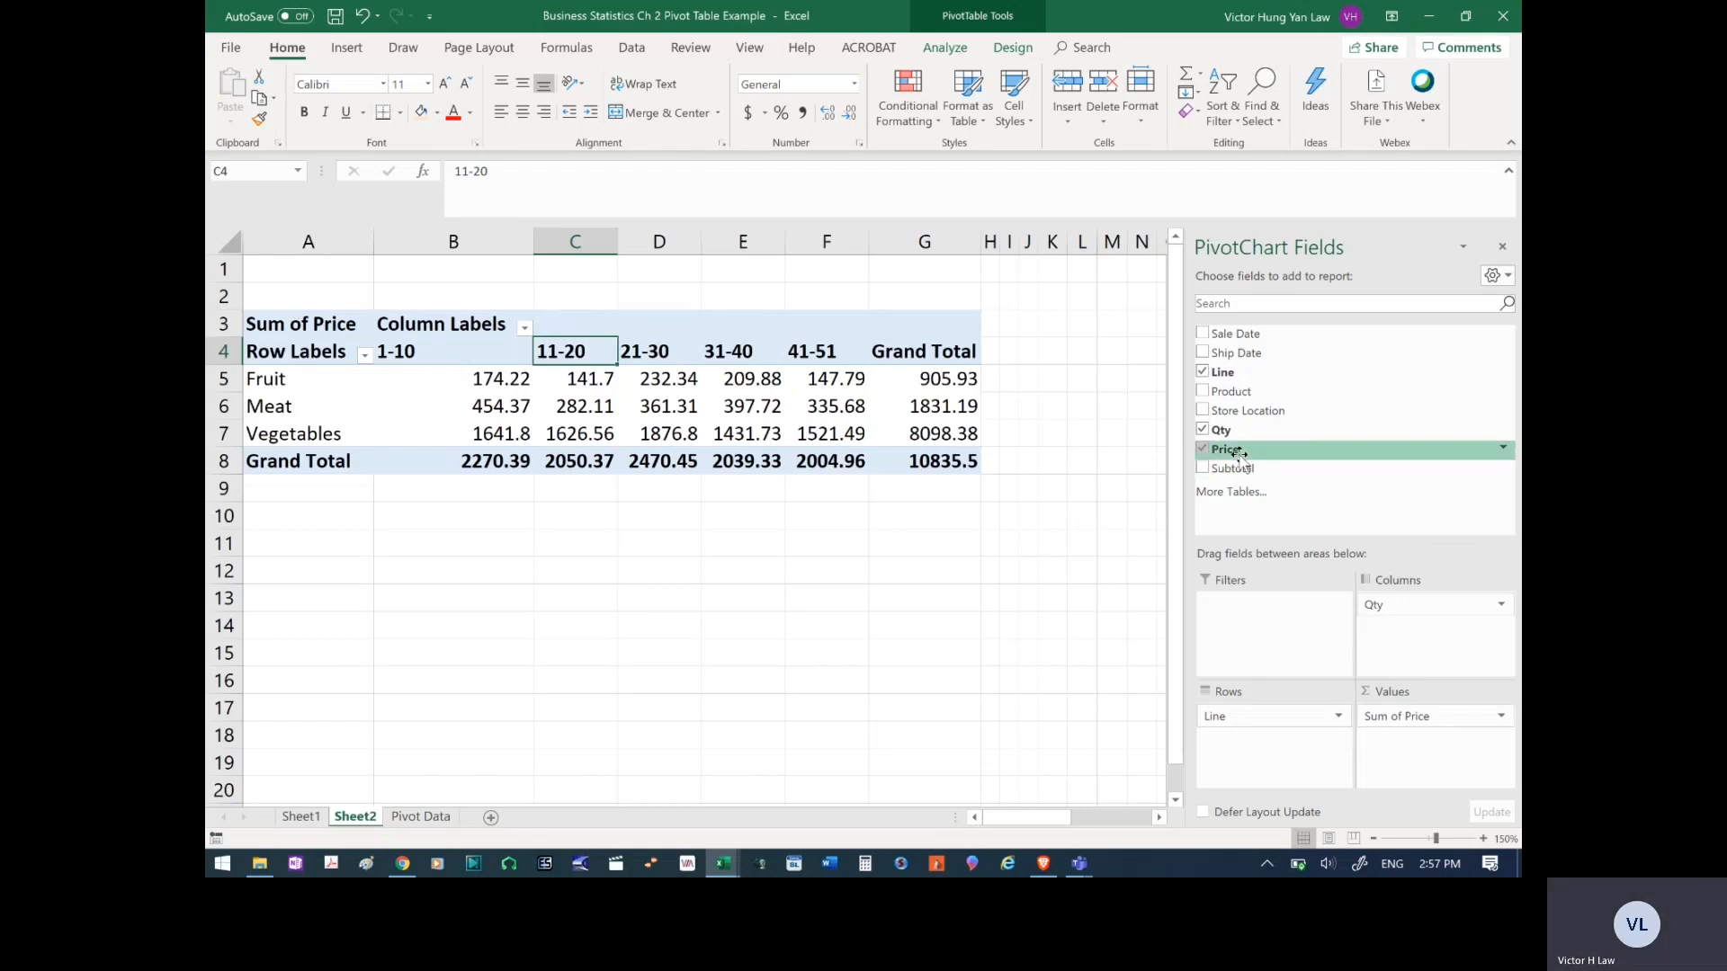
pyautogui.moveTo(1238, 452); pyautogui.dragTo(1417, 720)
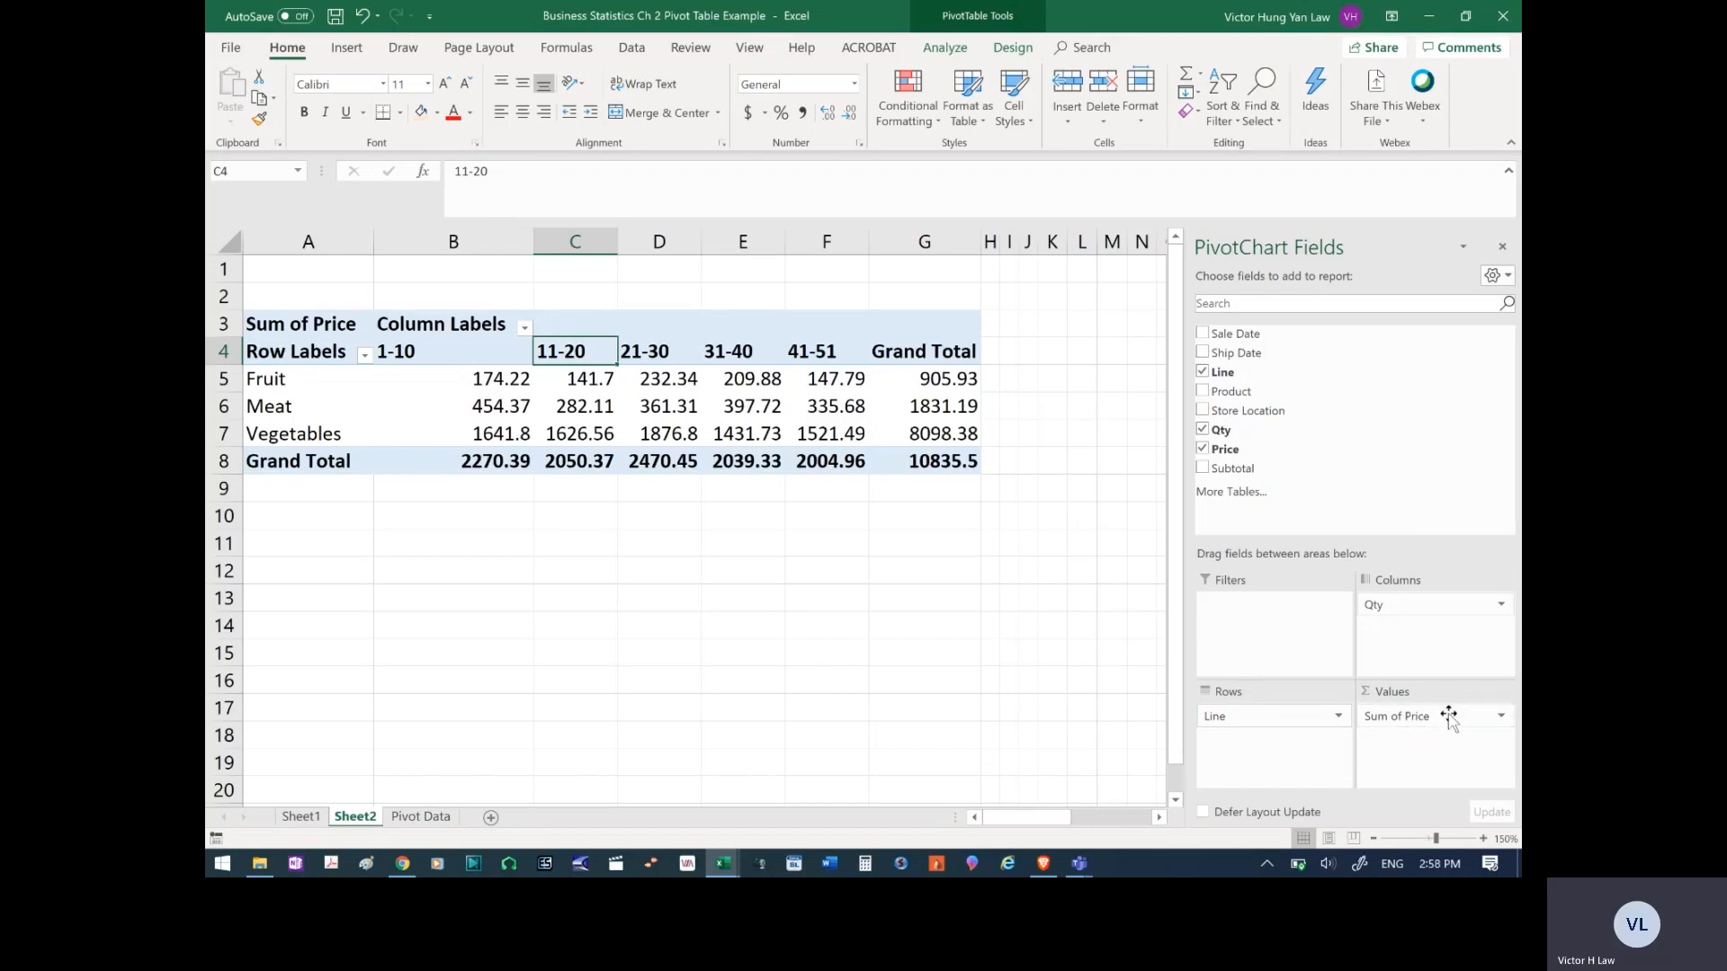
pyautogui.click(1449, 716)
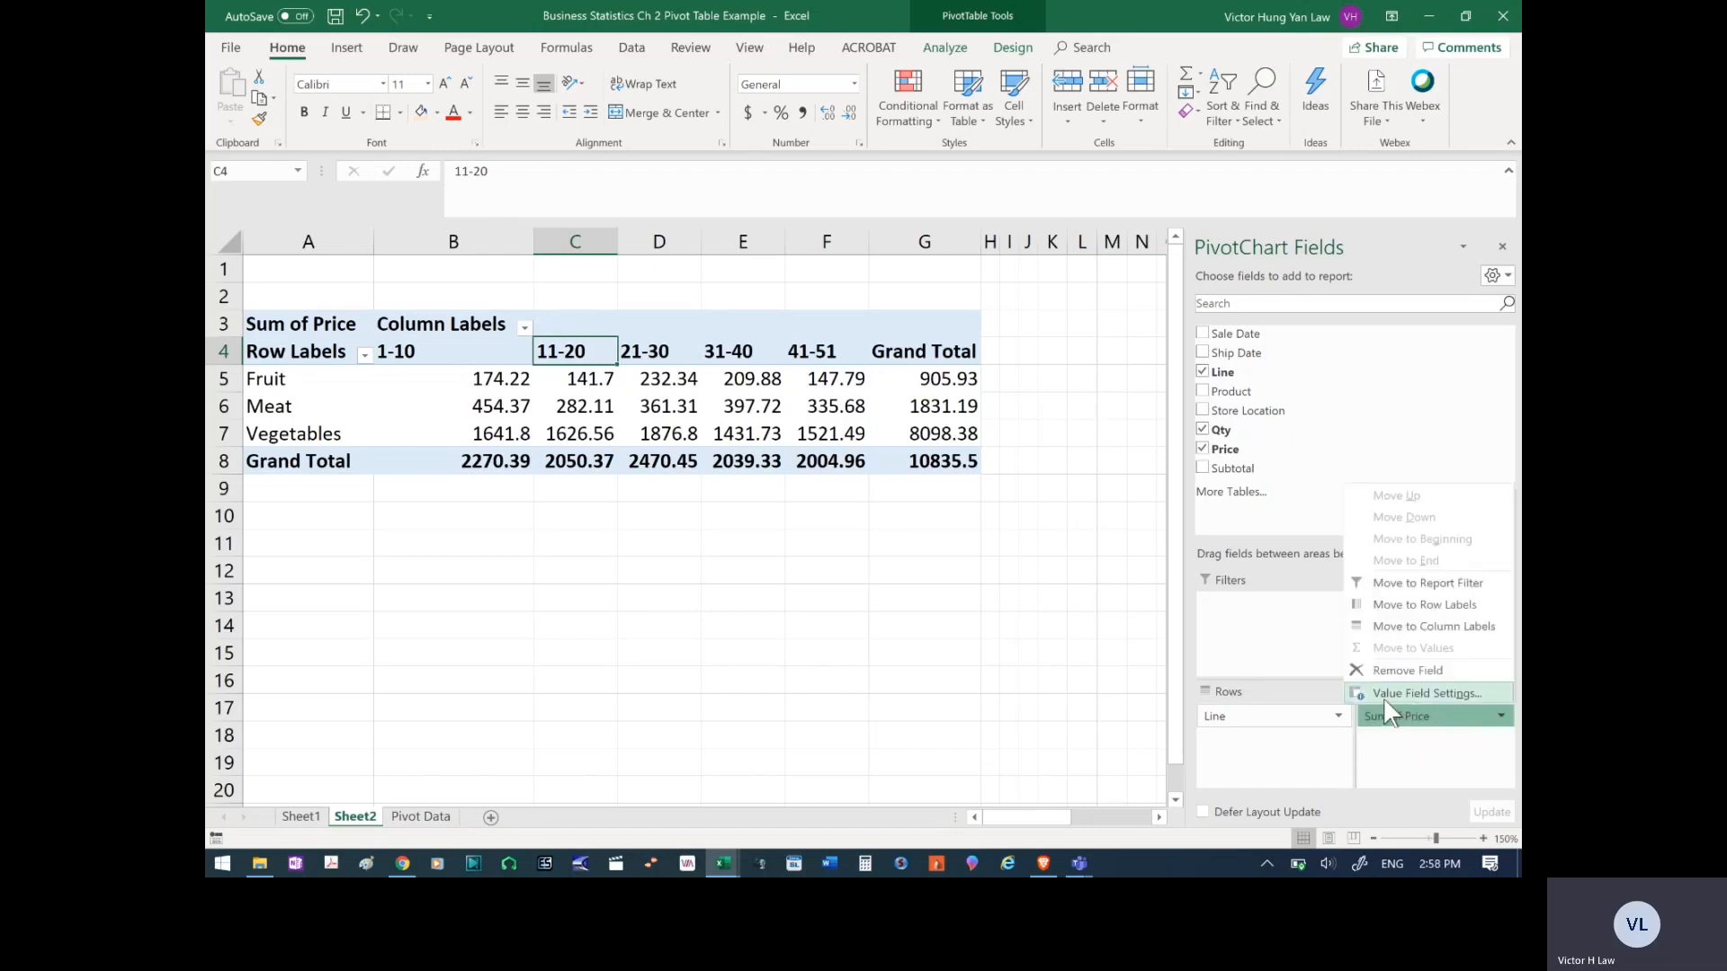
pyautogui.click(1443, 693)
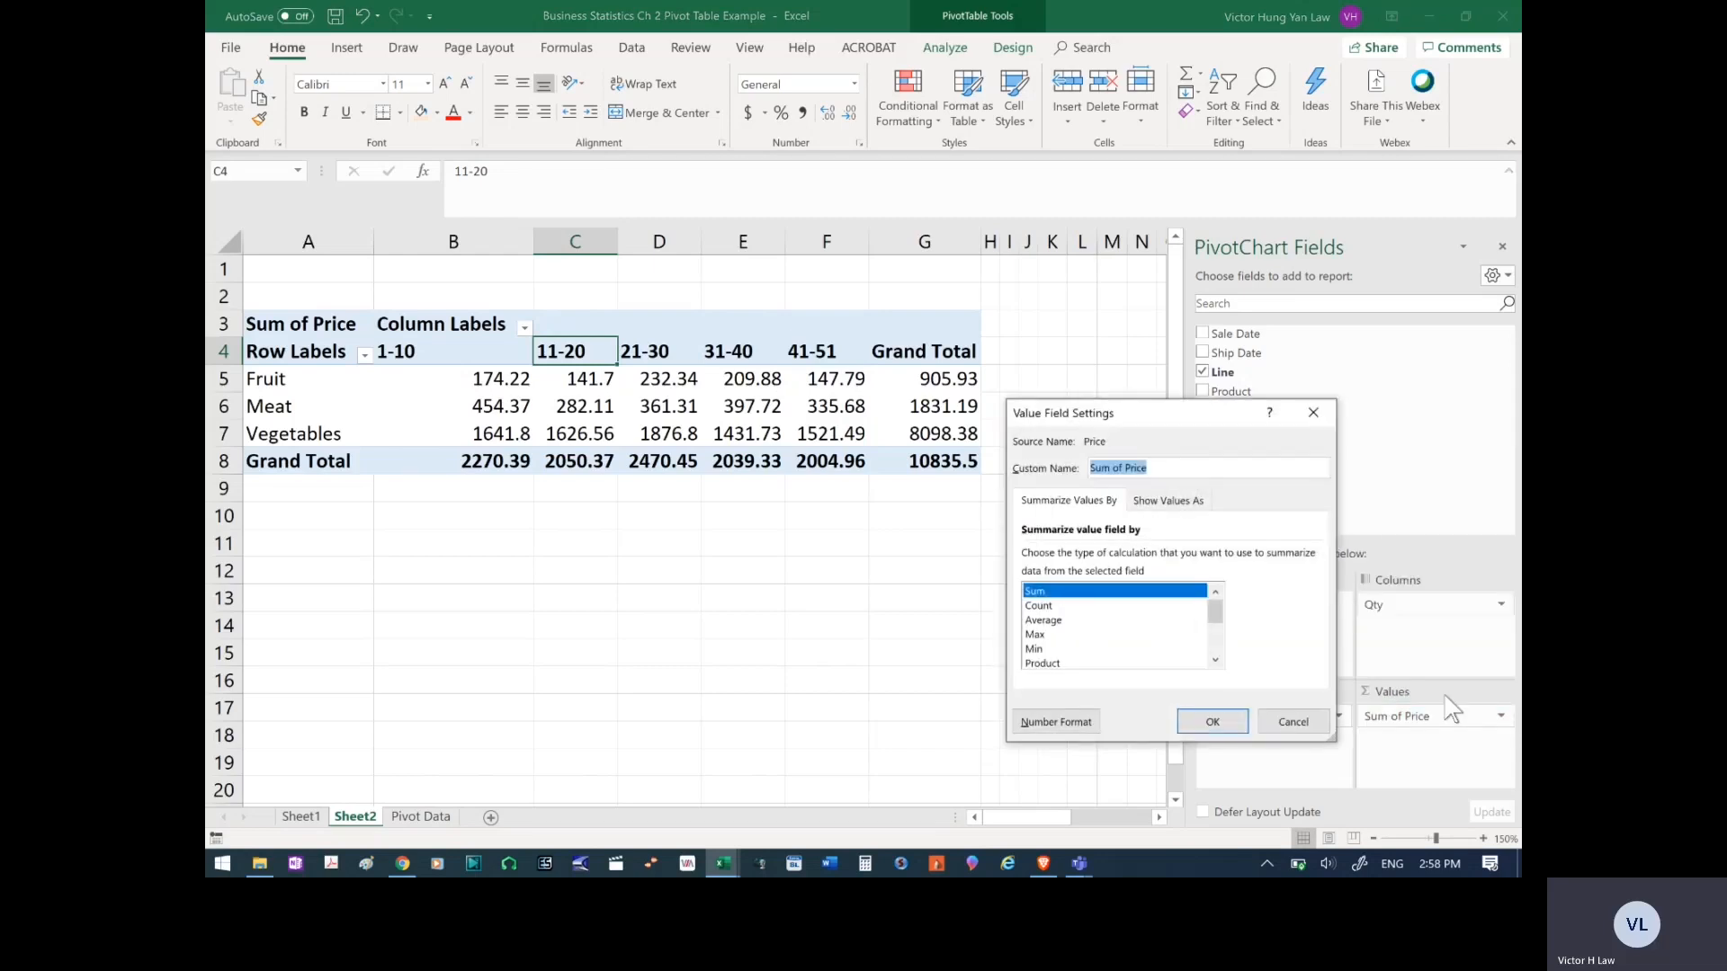
pyautogui.click(1049, 621)
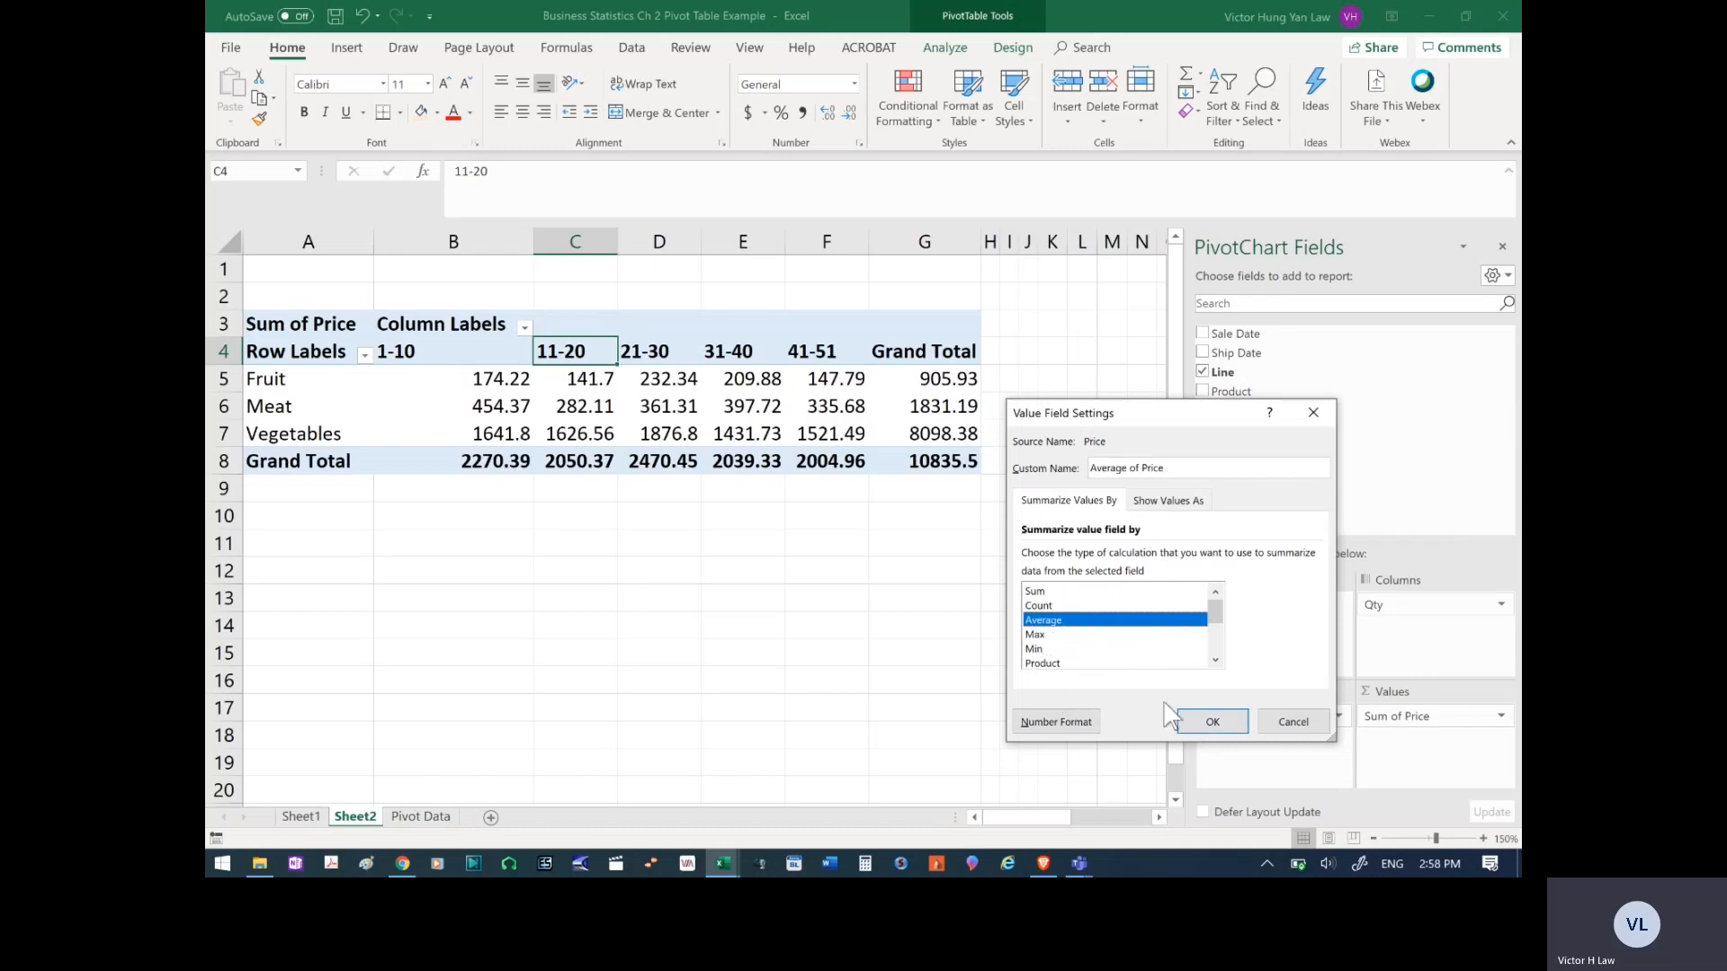
pyautogui.click(1209, 722)
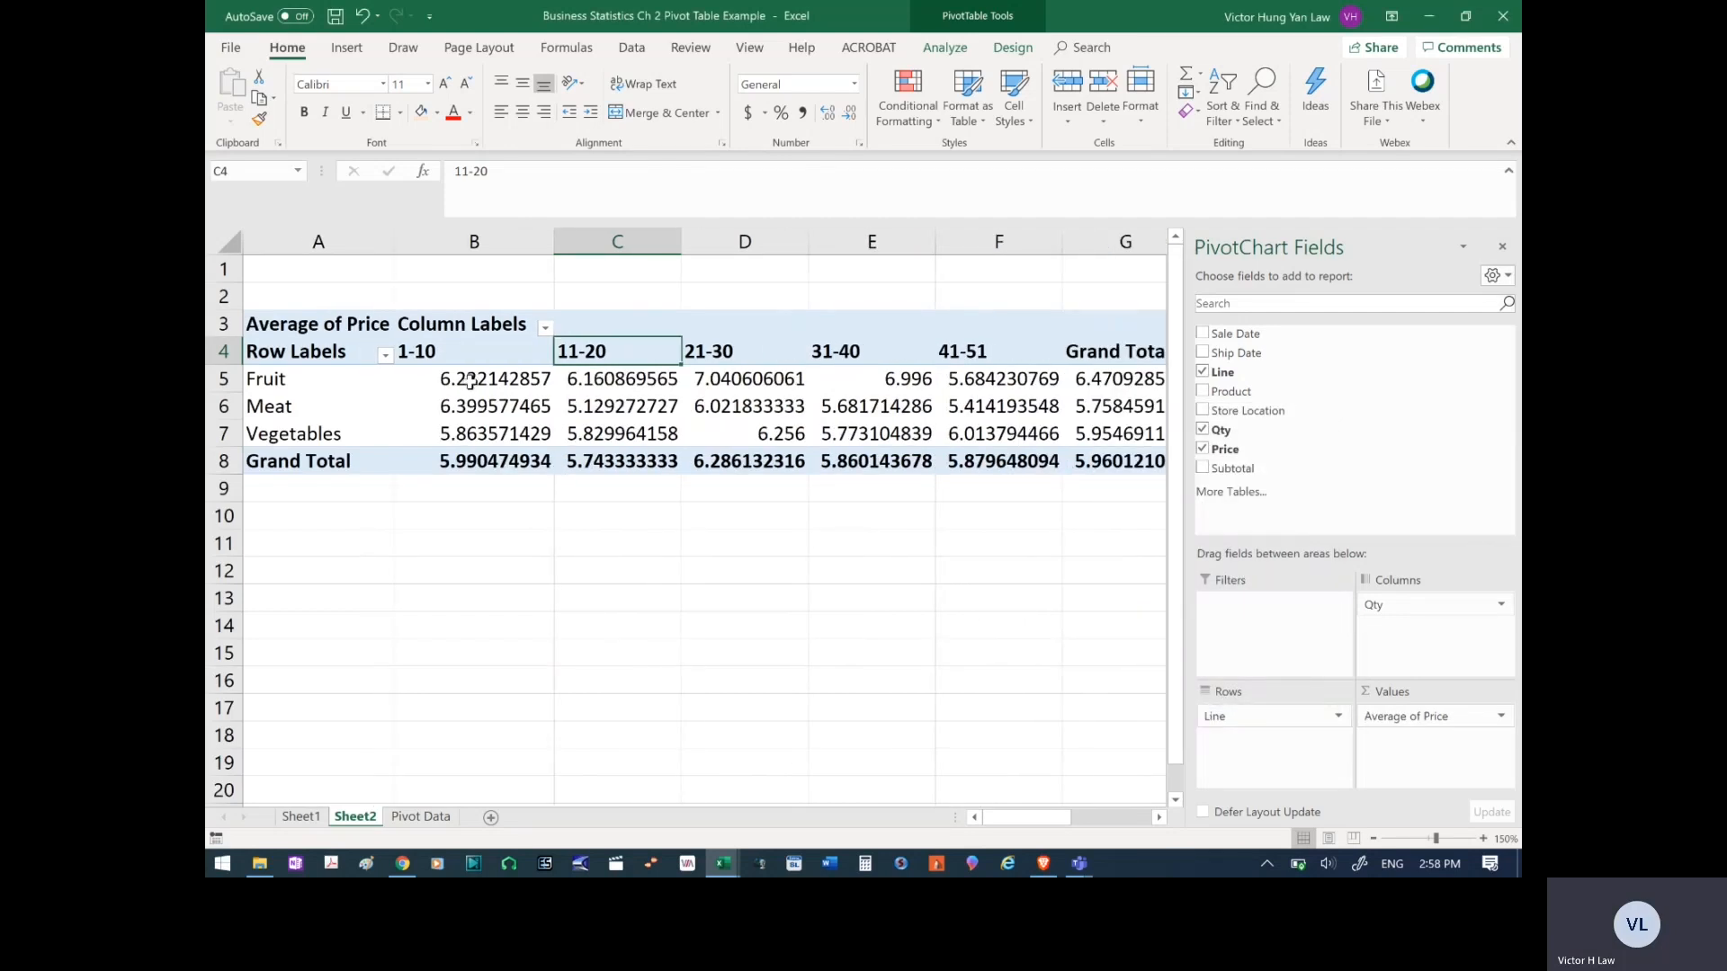
# - Format all average price values in the PivotTable, including the grand totals, to two decimal places
pyautogui.moveTo(470, 383)
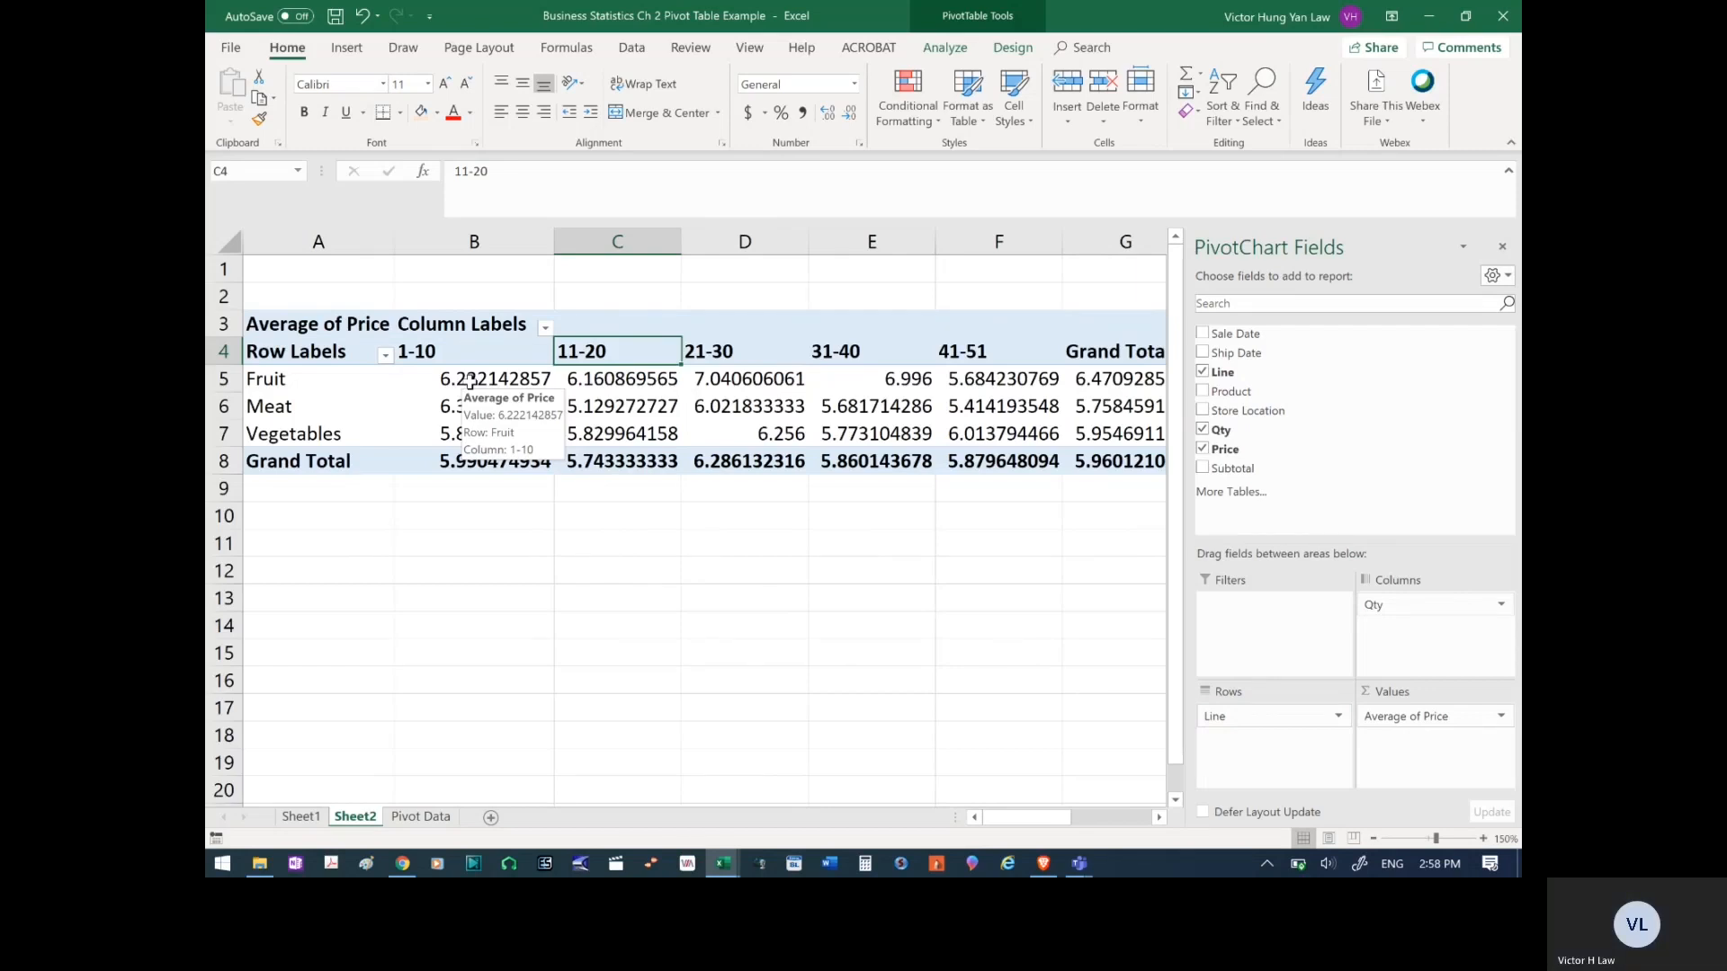
pyautogui.moveTo(469, 383); pyautogui.dragTo(1116, 462)
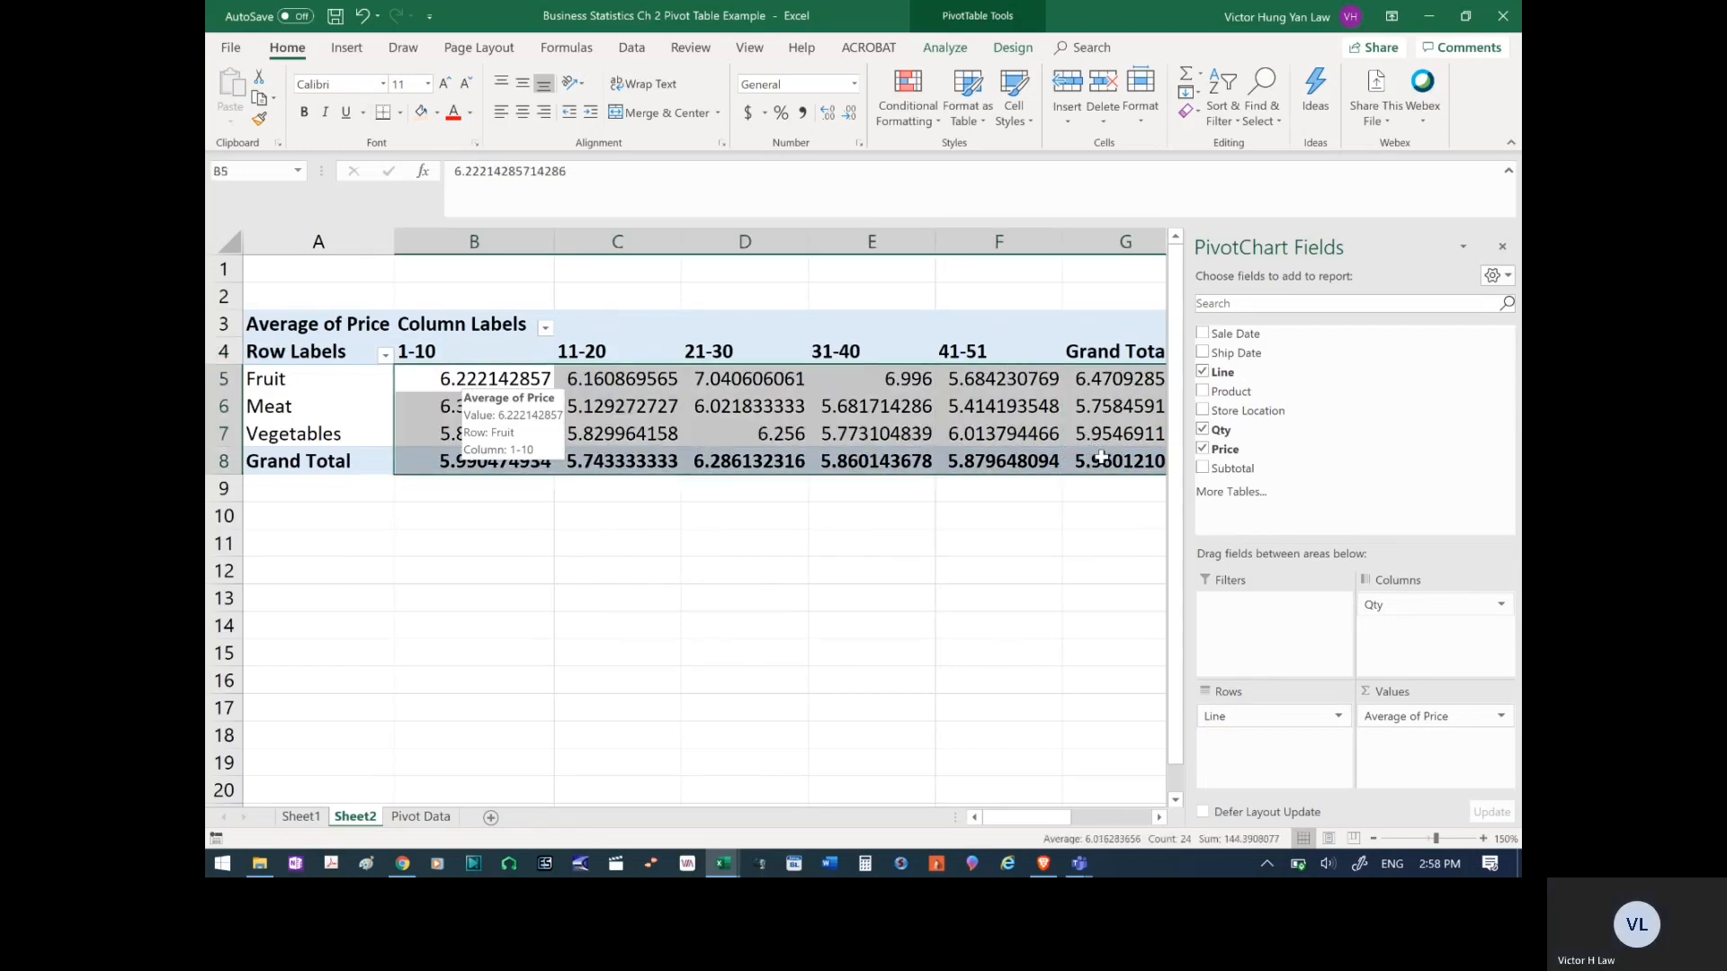
pyautogui.click(849, 111)
pyautogui.click(849, 112)
pyautogui.click(849, 111)
pyautogui.click(849, 111)
pyautogui.click(849, 112)
pyautogui.click(849, 112)
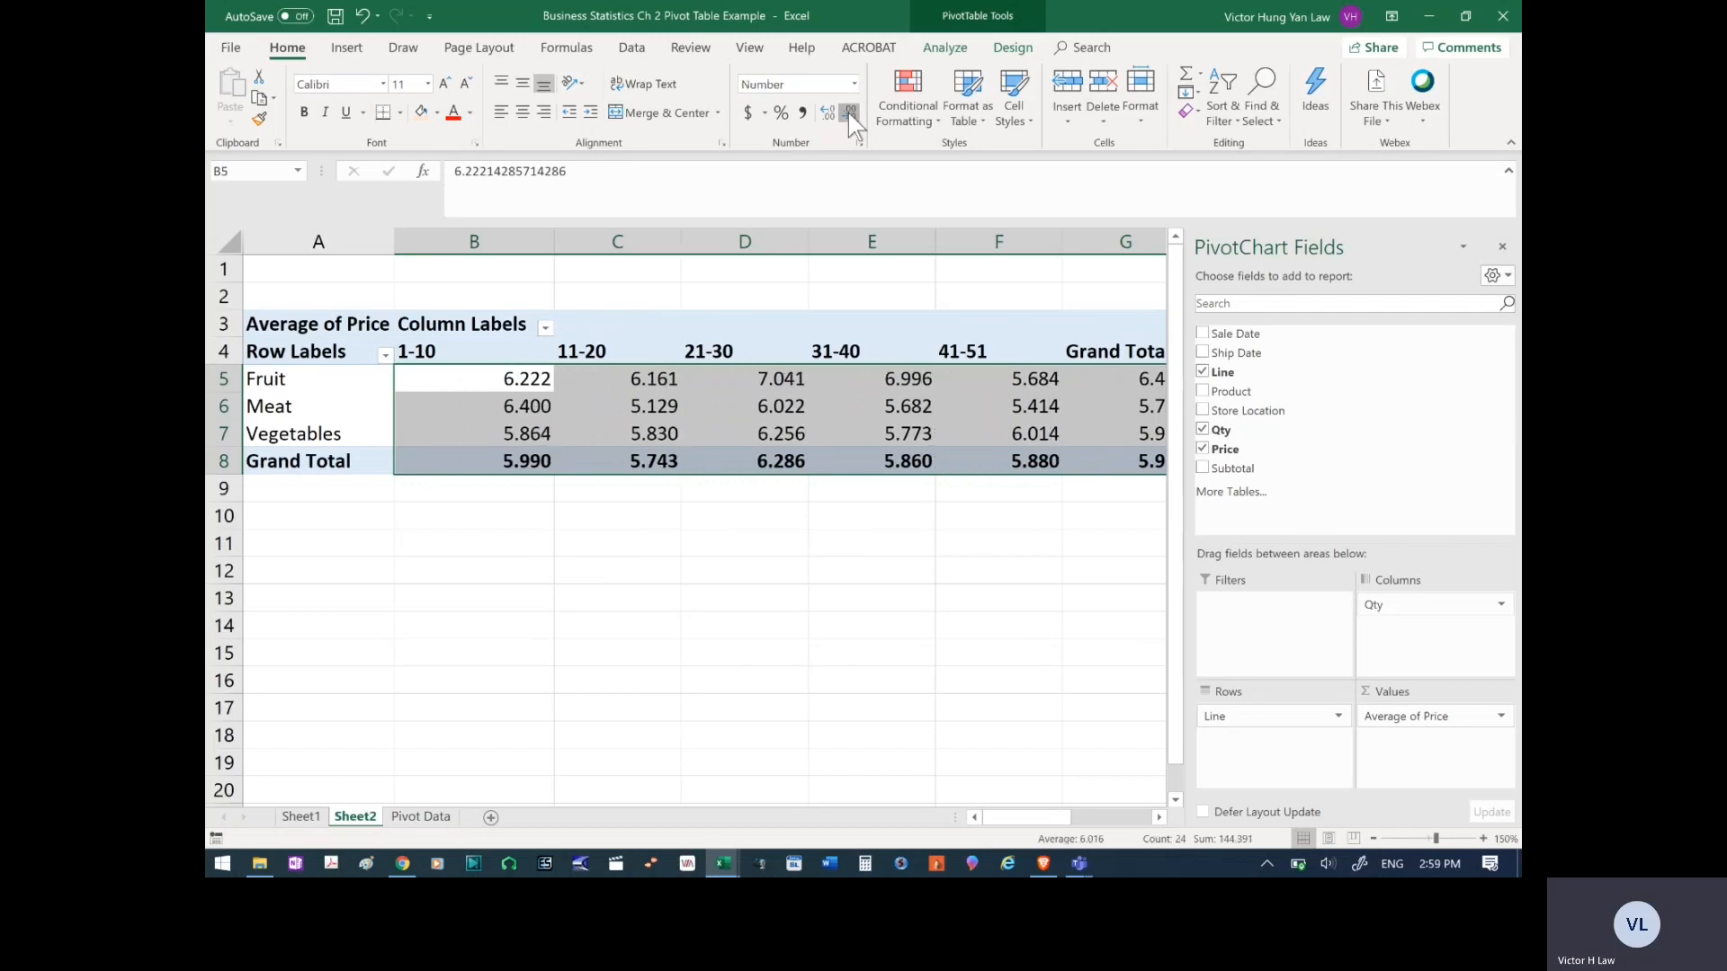
pyautogui.click(849, 112)
pyautogui.click(998, 515)
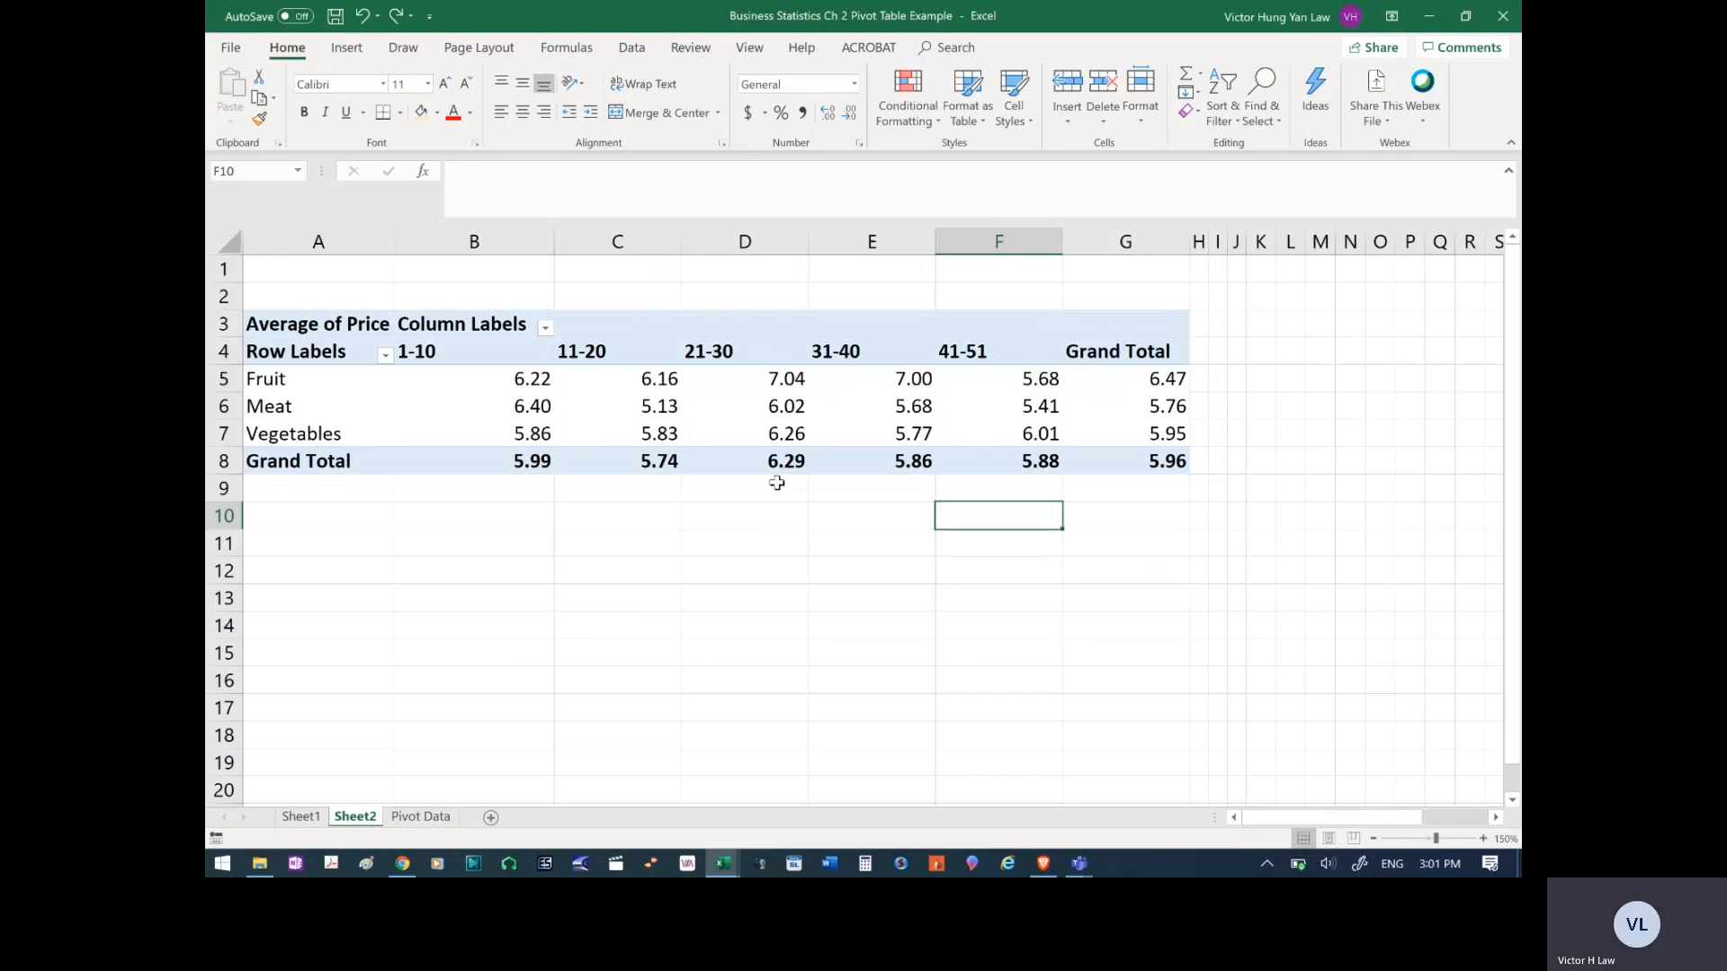
# - Check the start, end and interval used to group the Qty column labels, and accept the same settings
pyautogui.click(766, 516)
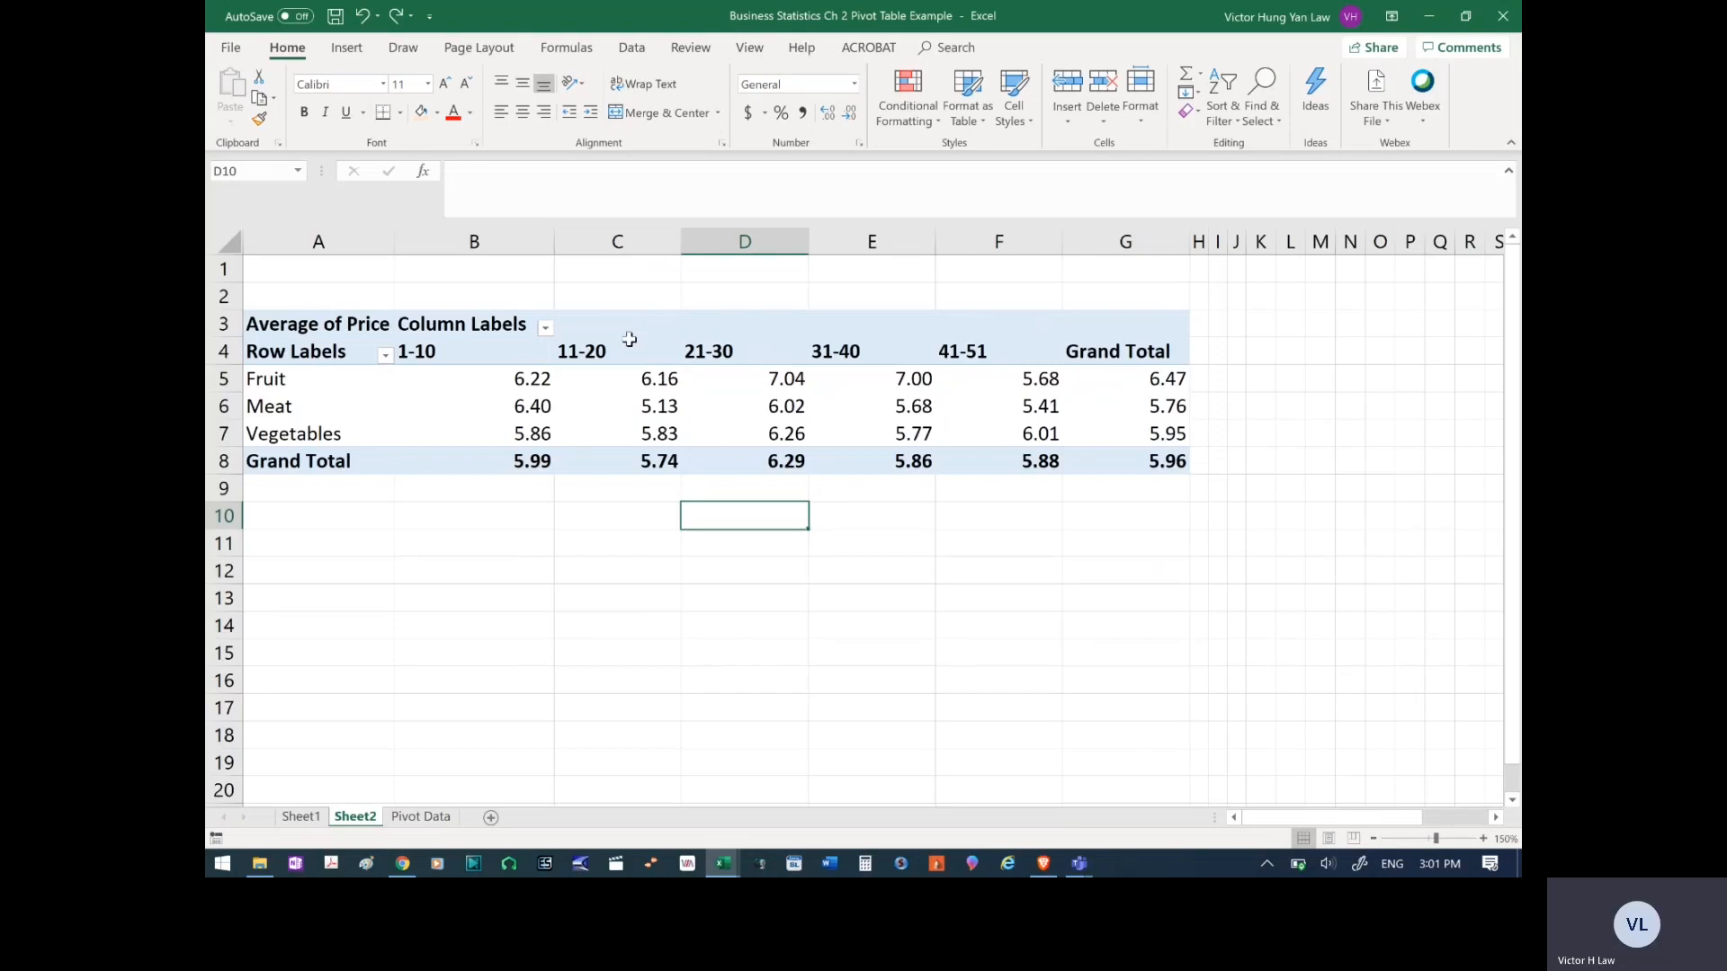
pyautogui.click(596, 352)
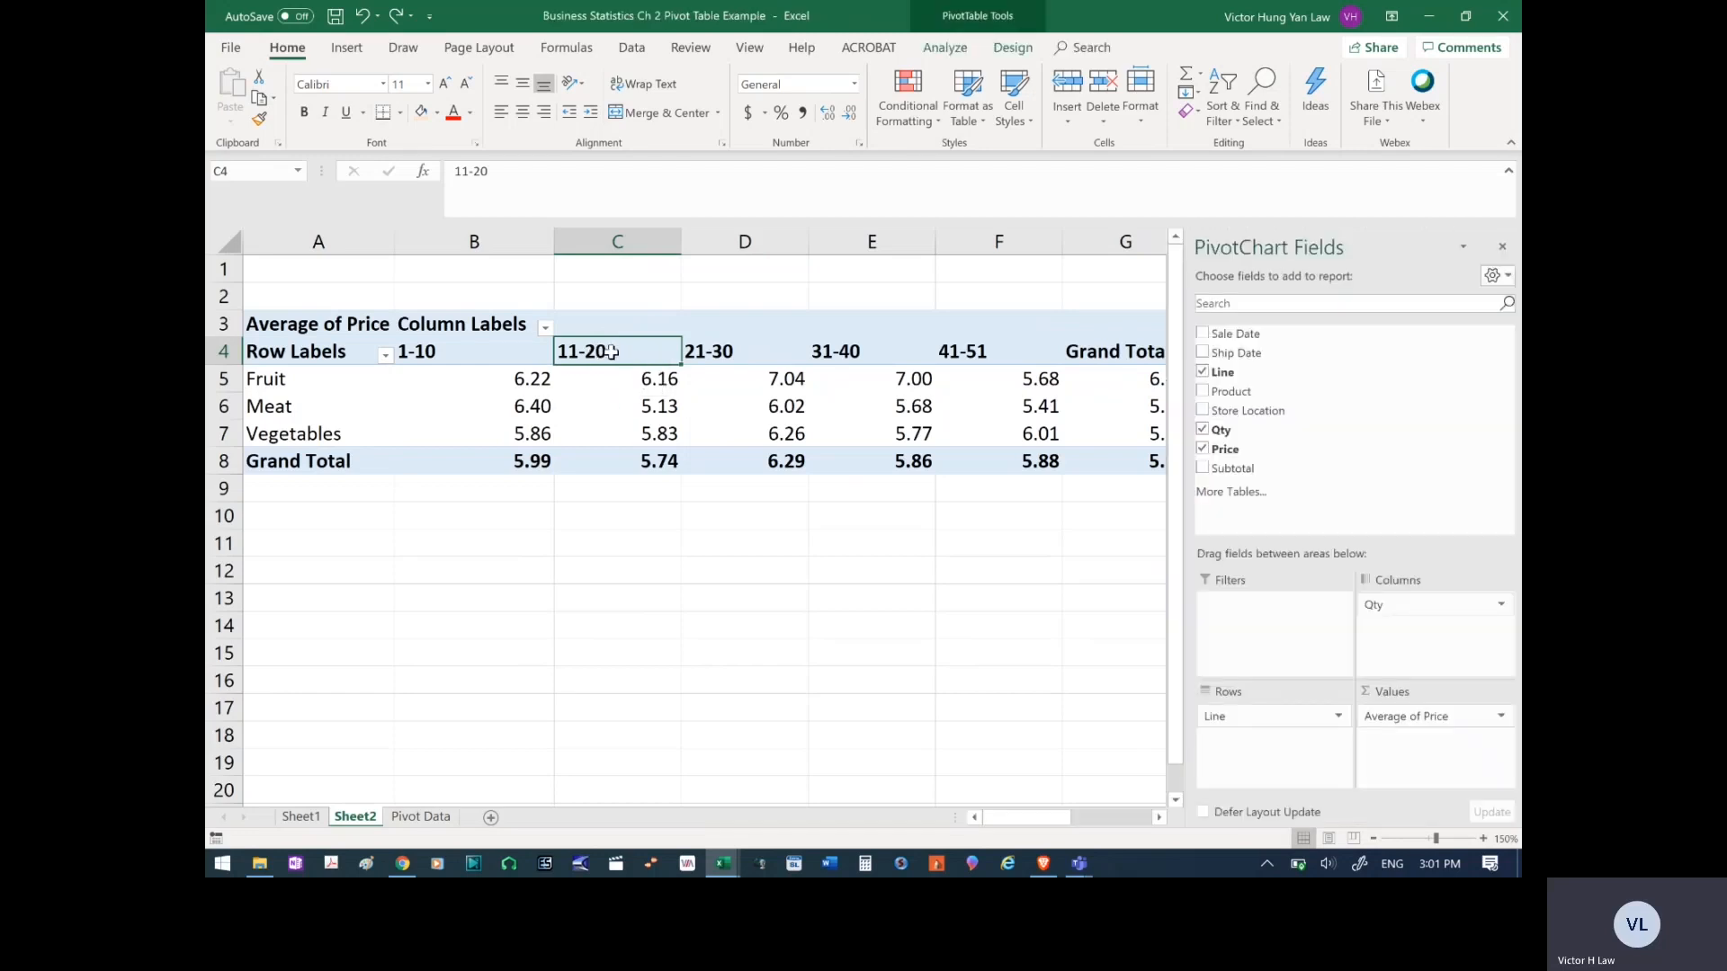
pyautogui.rightClick(614, 354)
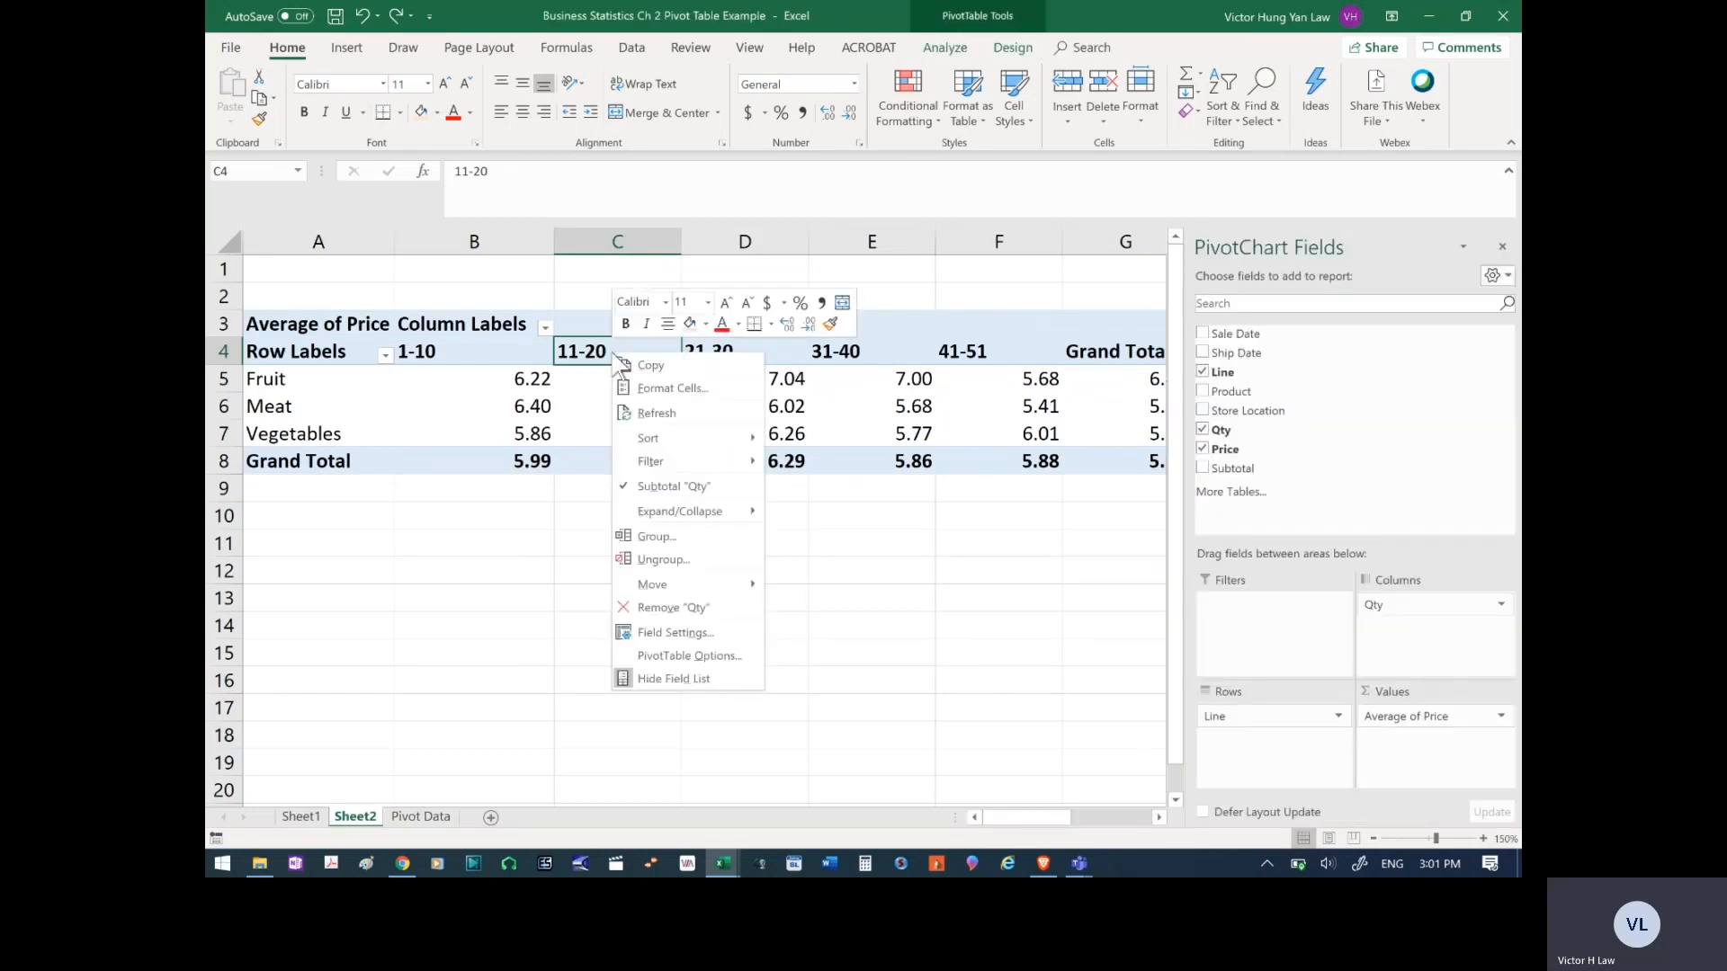
pyautogui.click(687, 534)
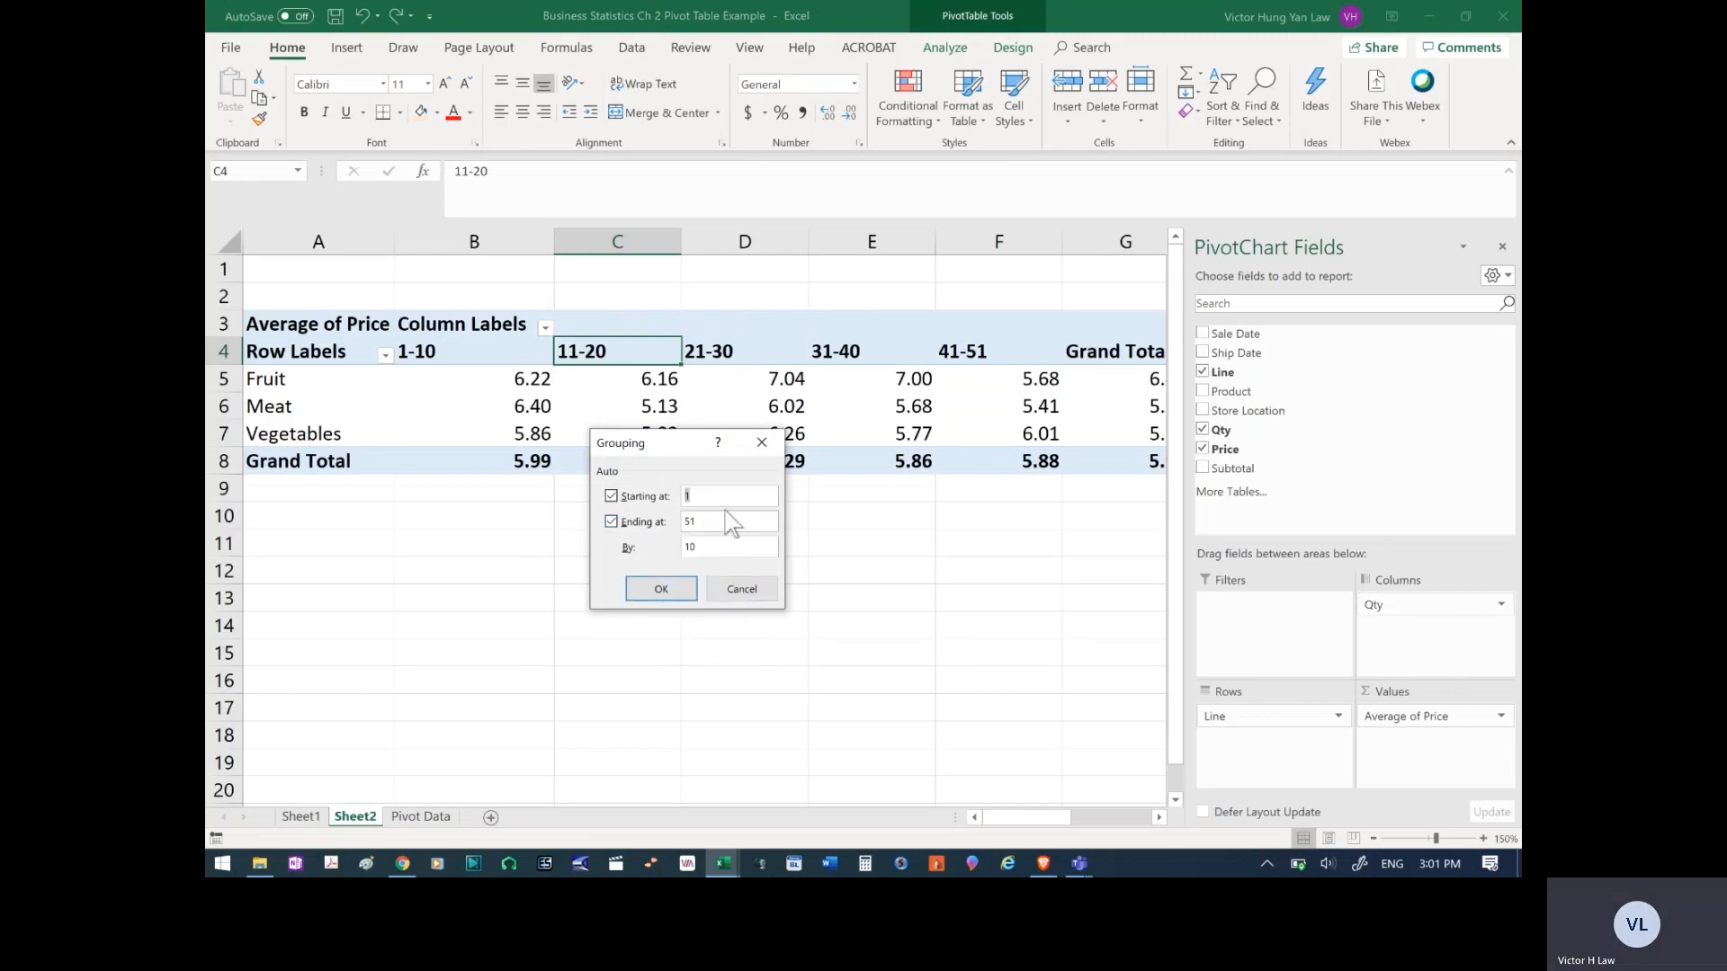
pyautogui.click(686, 587)
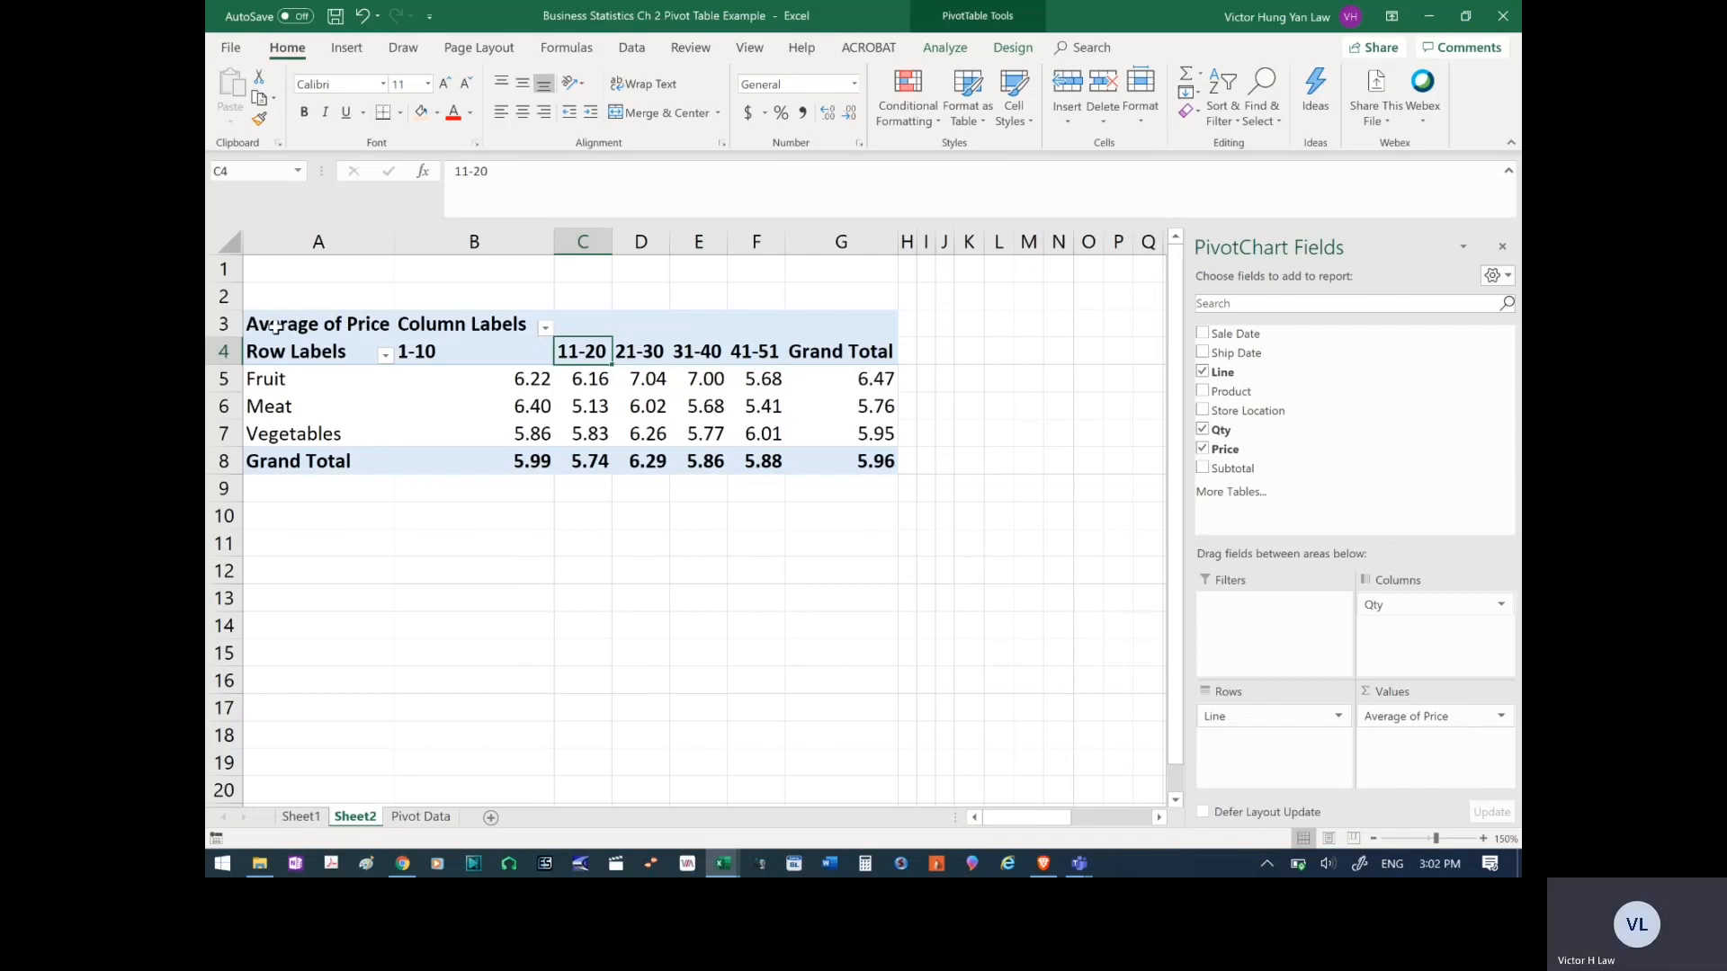
# - Review the value field settings of Average of Price, leaving the calculation type as it is
pyautogui.click(1408, 719)
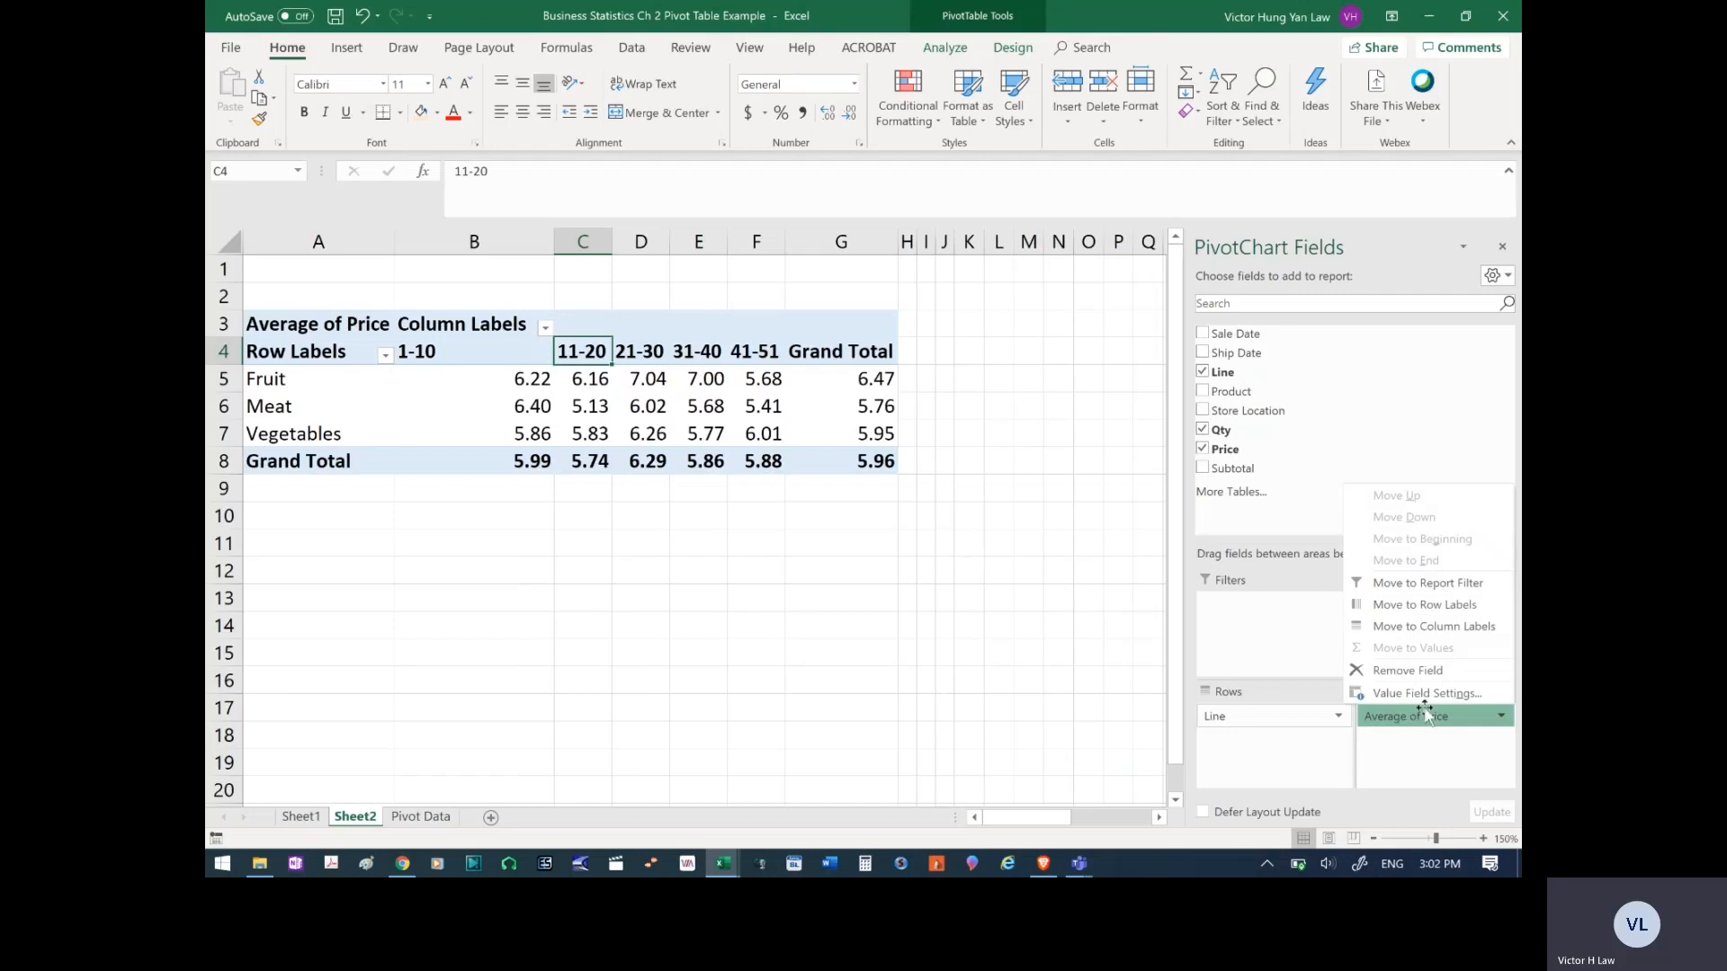
pyautogui.click(1426, 693)
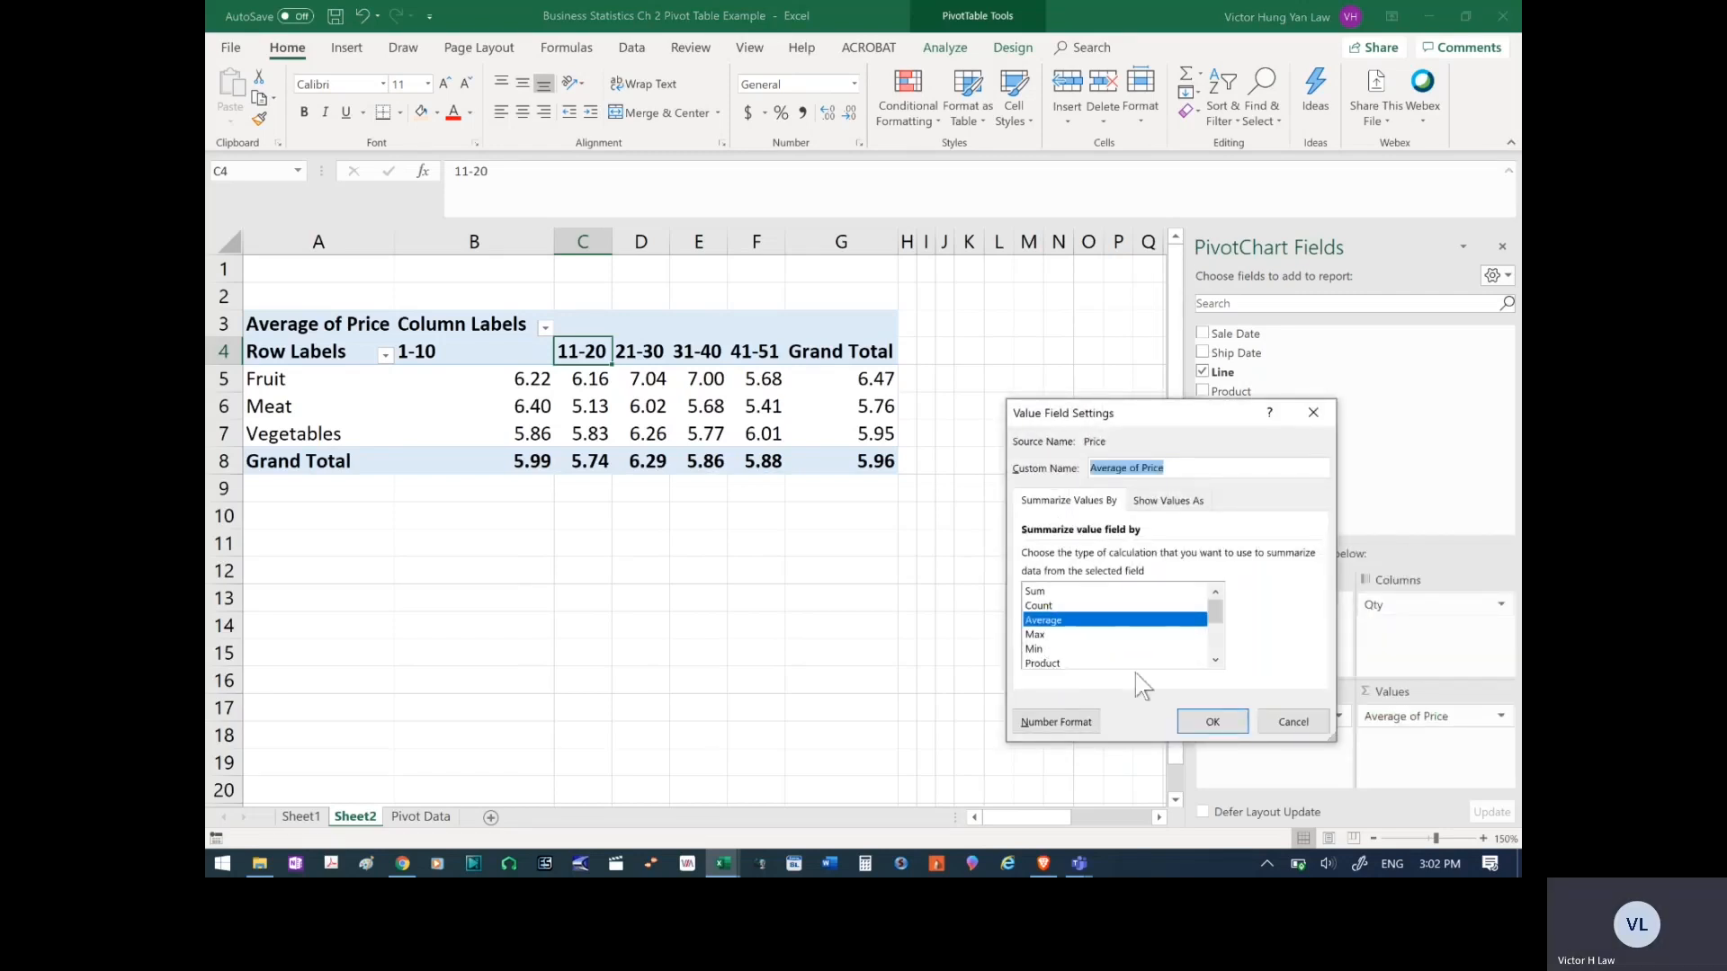
pyautogui.click(1315, 722)
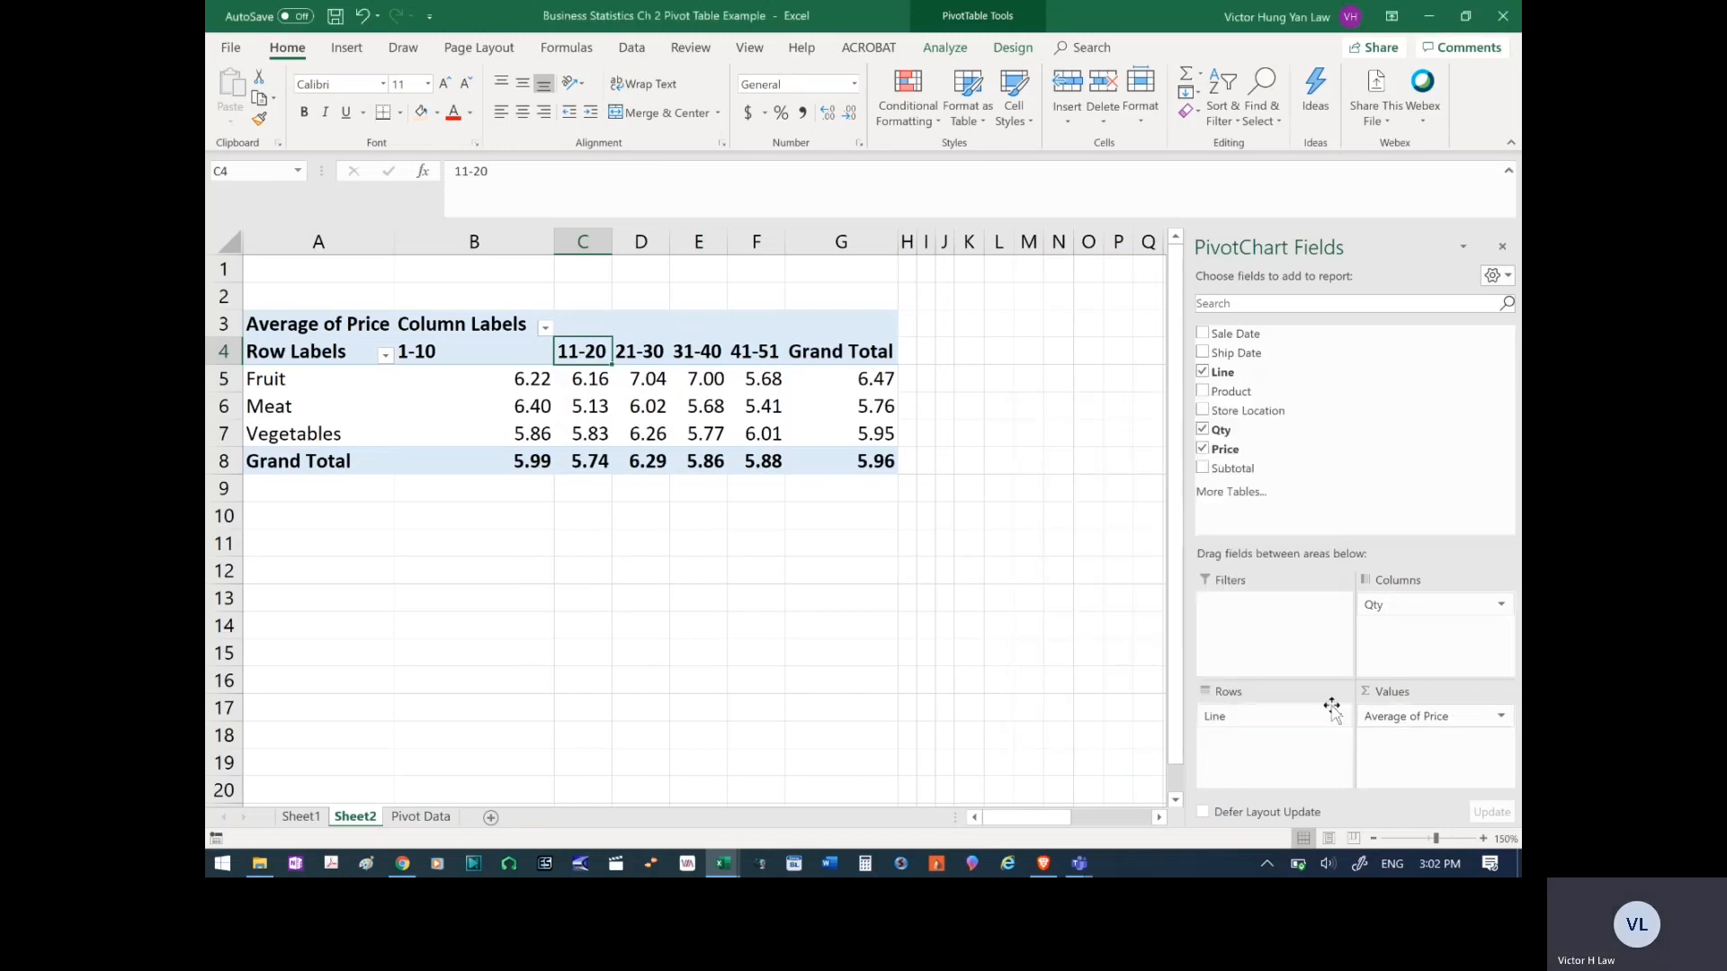
pyautogui.click(1428, 719)
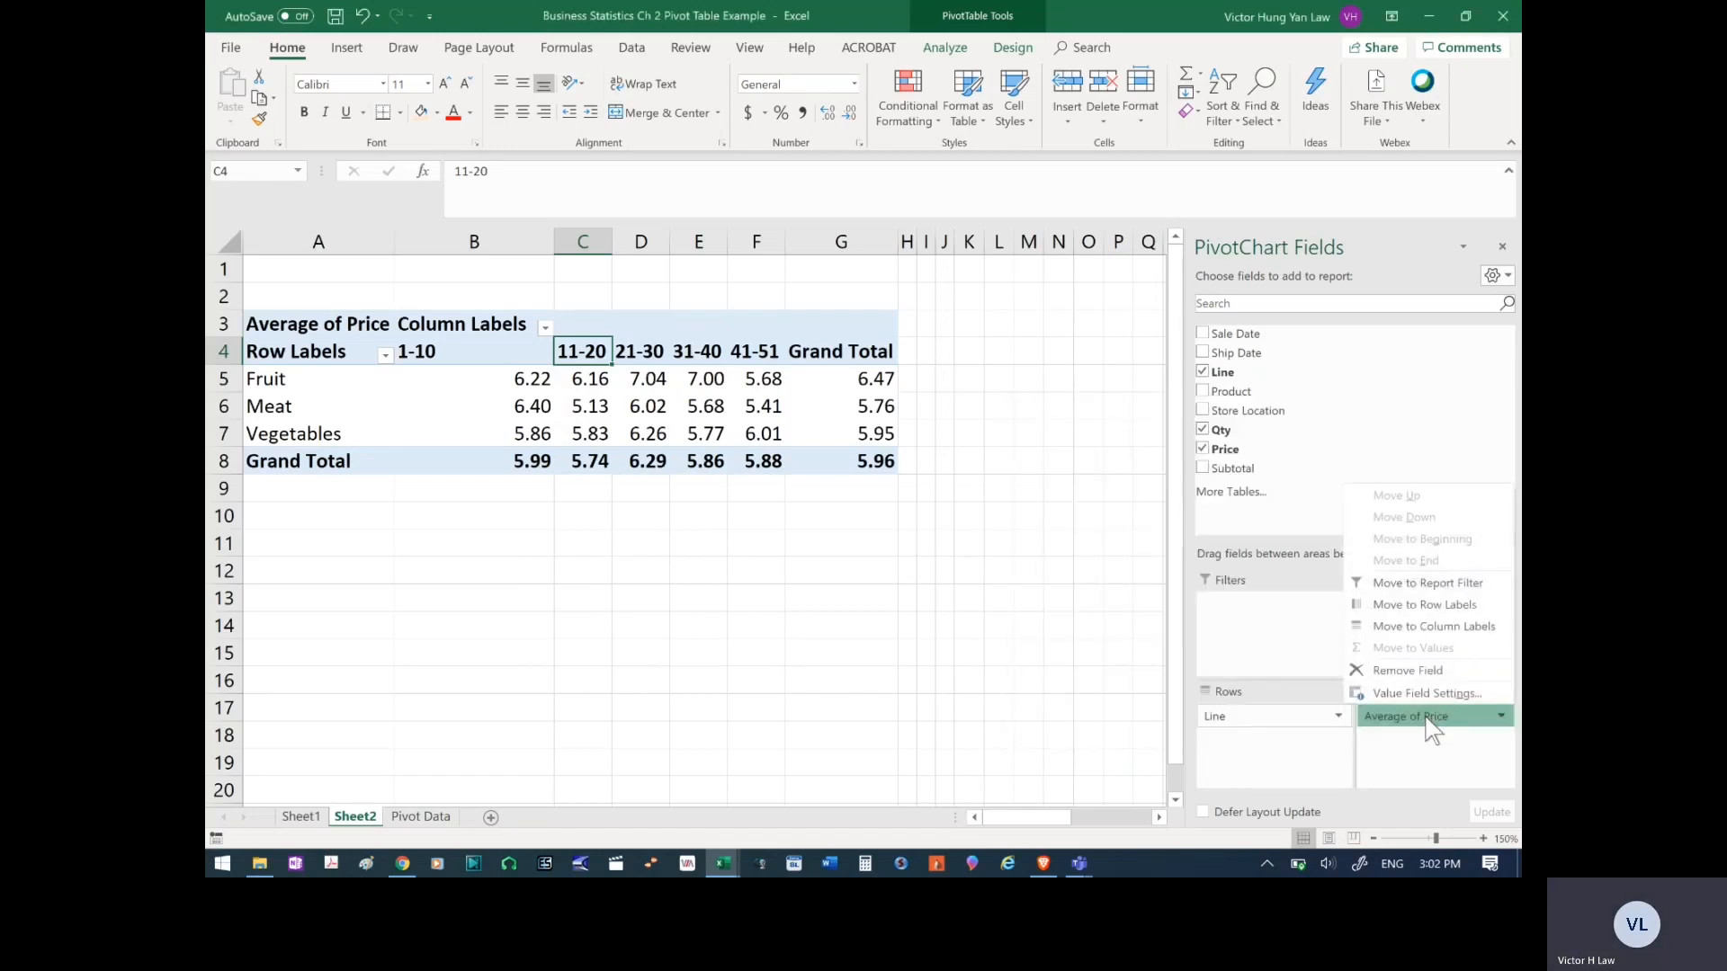
pyautogui.click(1394, 694)
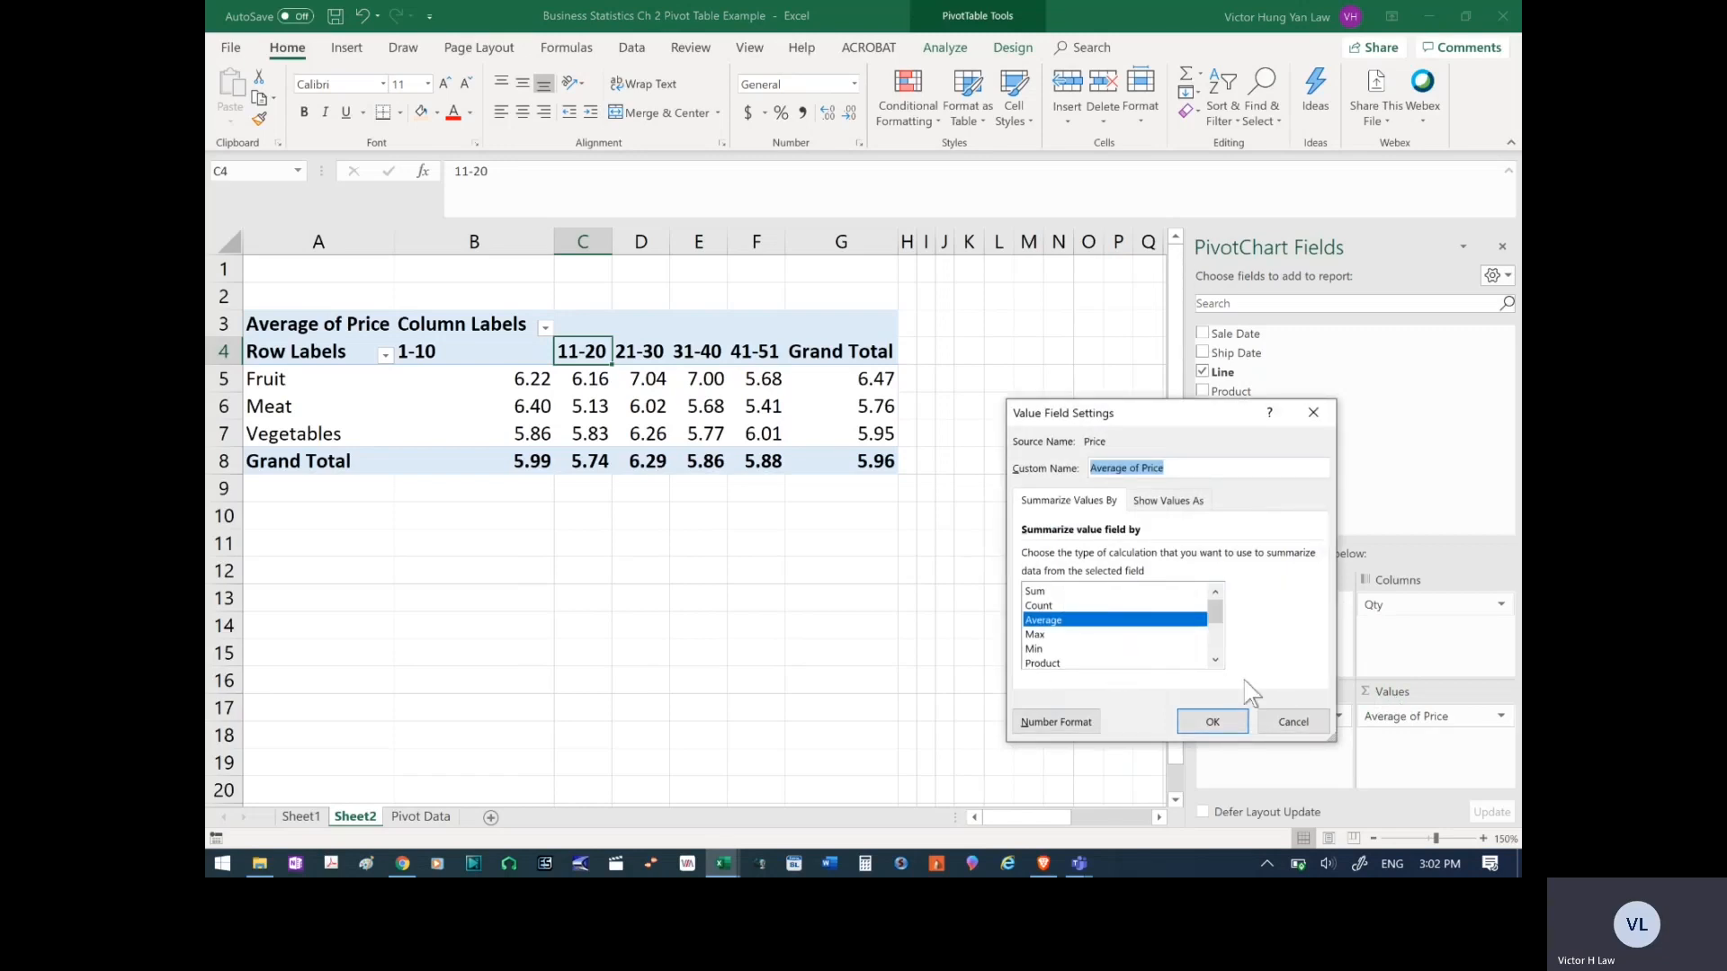
pyautogui.click(1295, 722)
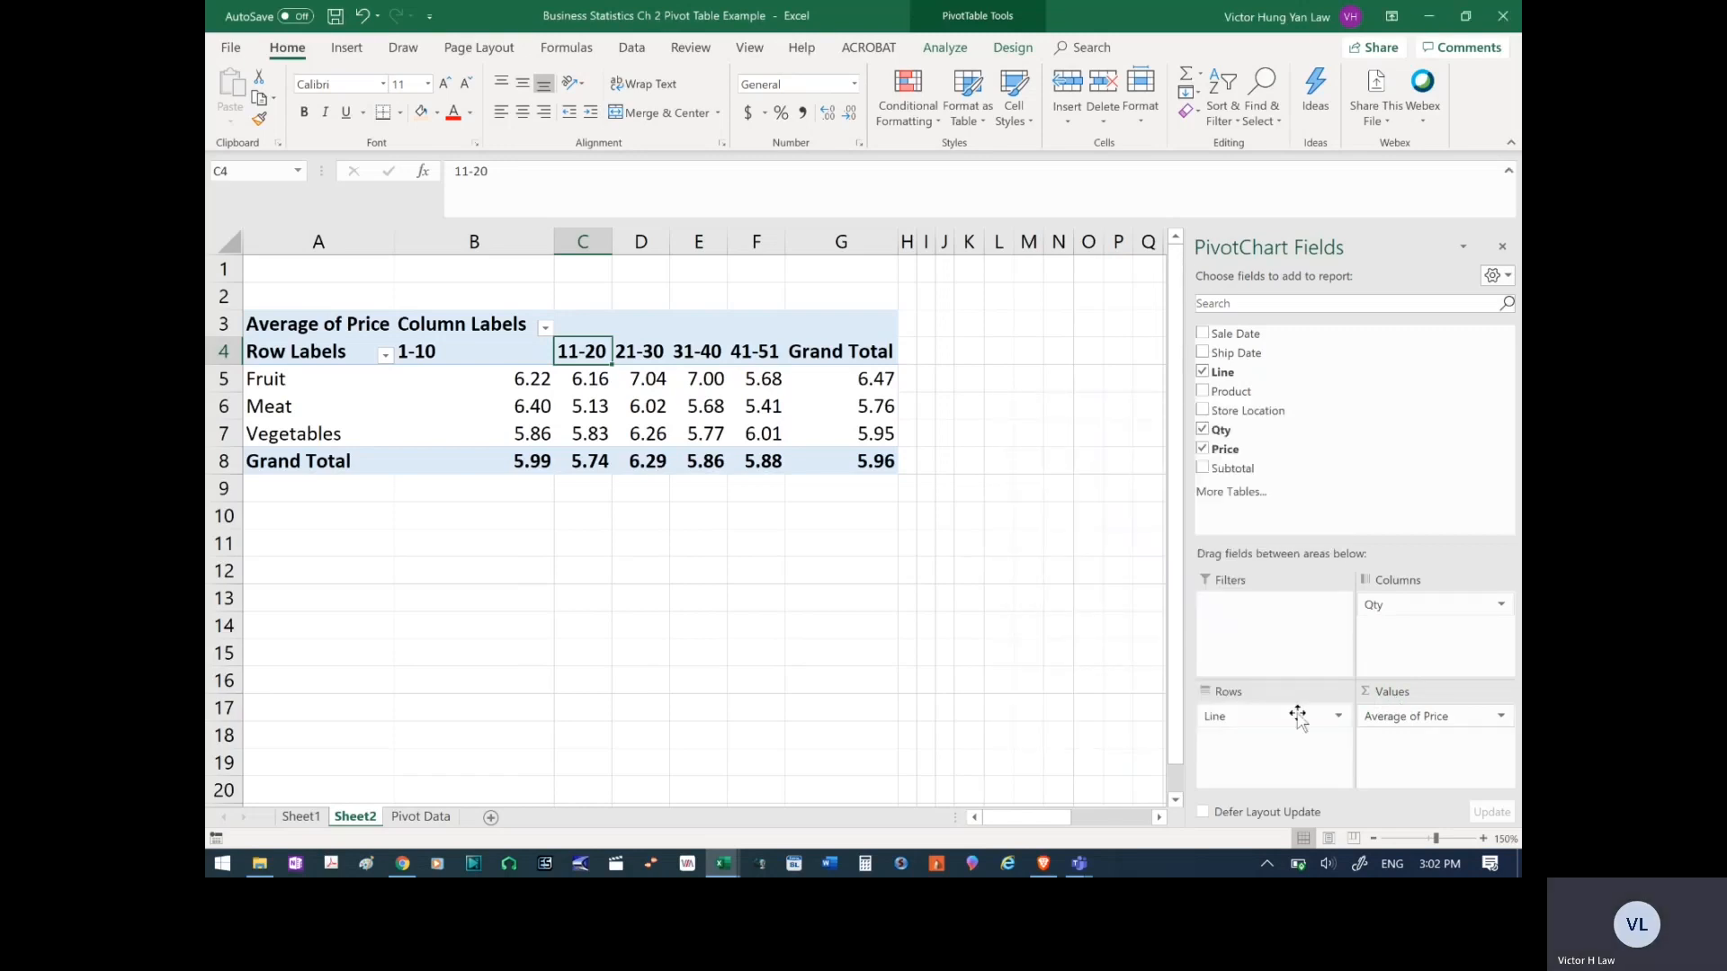